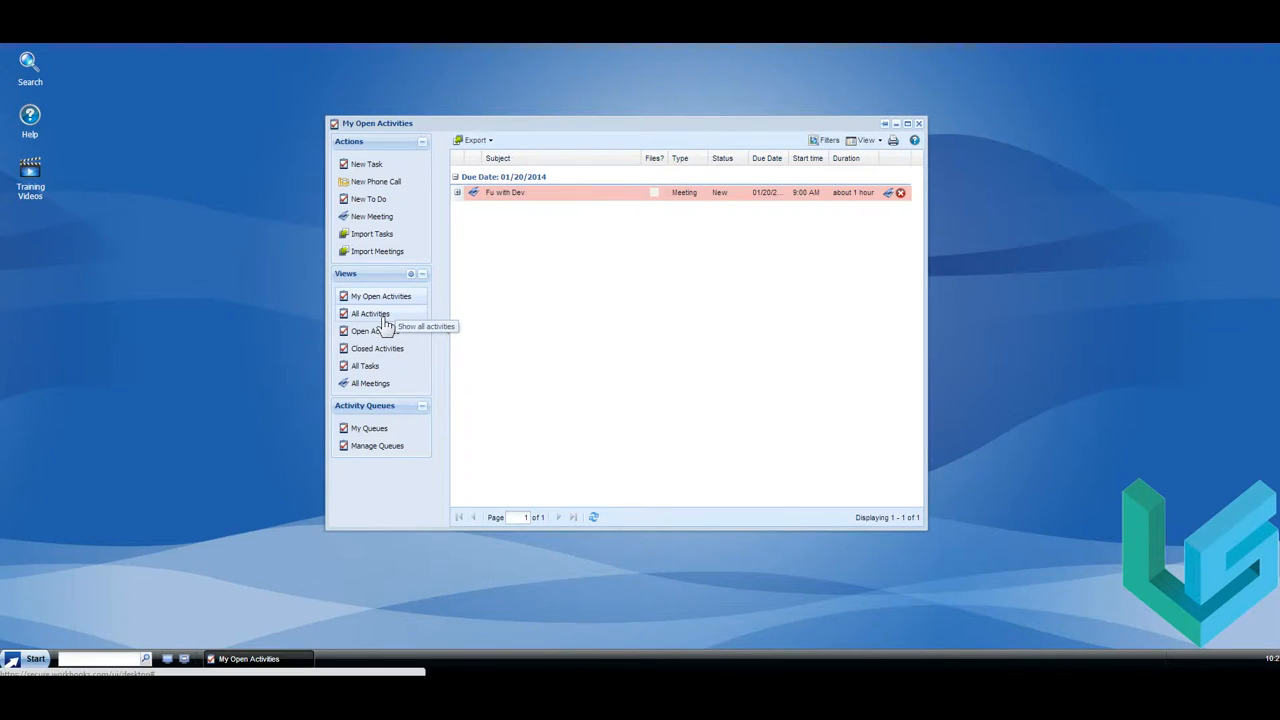
# Show all activities and look through the list of due dates and assignees.
pyautogui.click(392, 316)
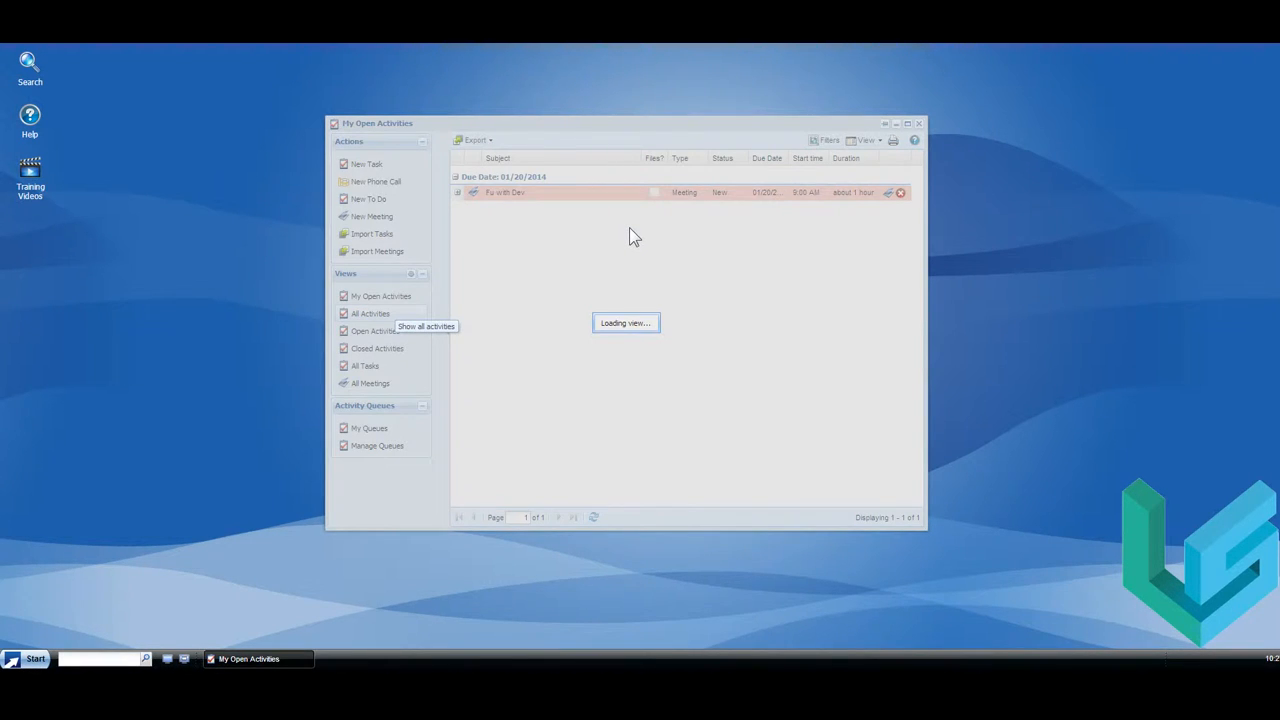
pyautogui.scroll(-3, 677, 264)
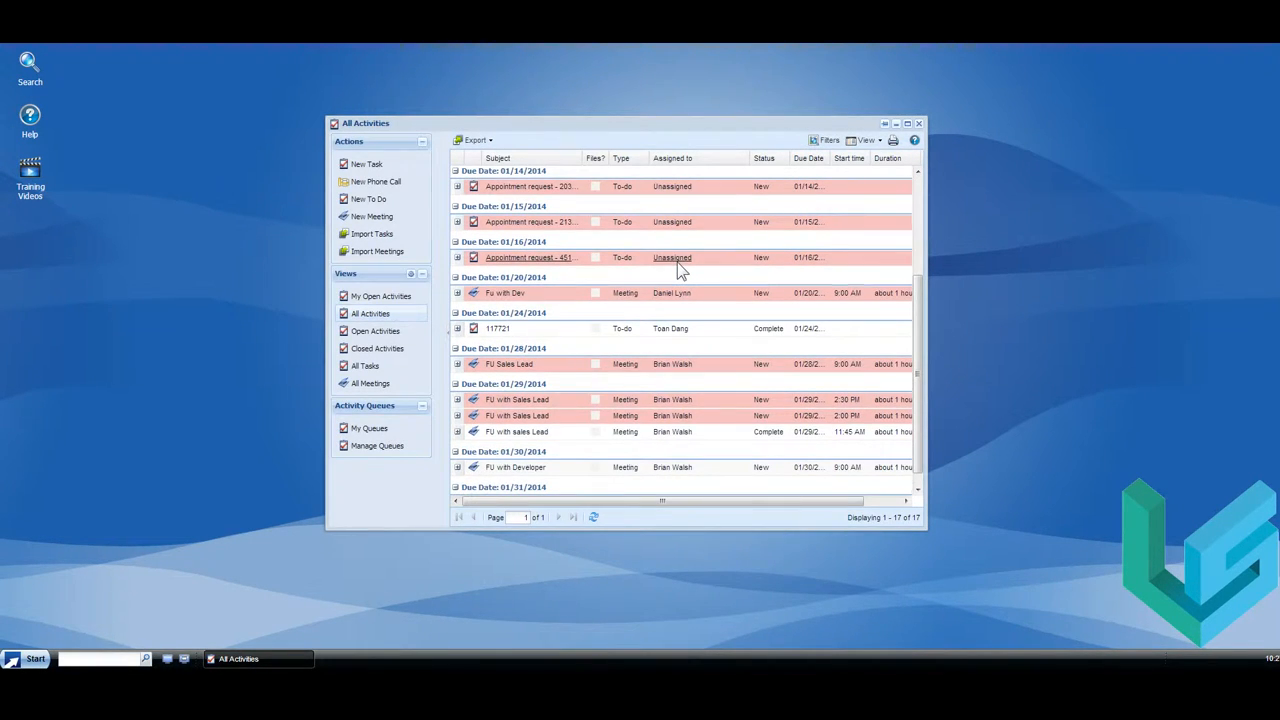
pyautogui.scroll(-1, 677, 266)
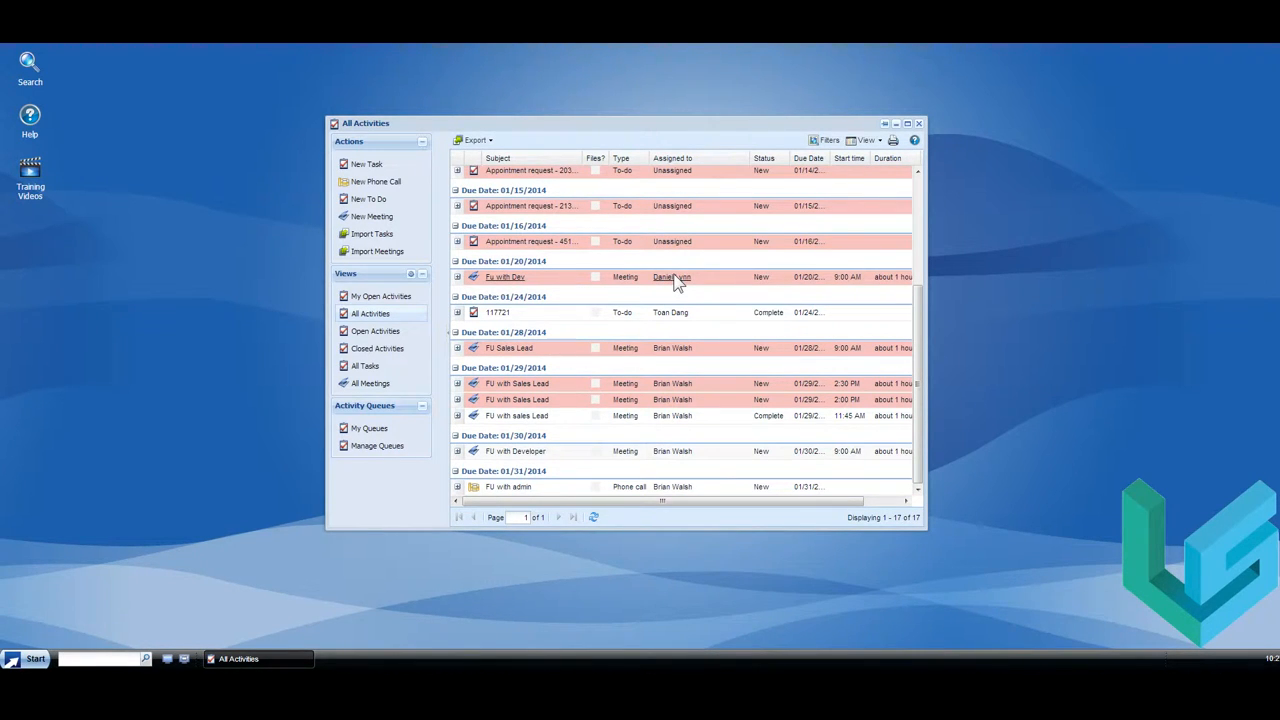
pyautogui.scroll(4, 660, 290)
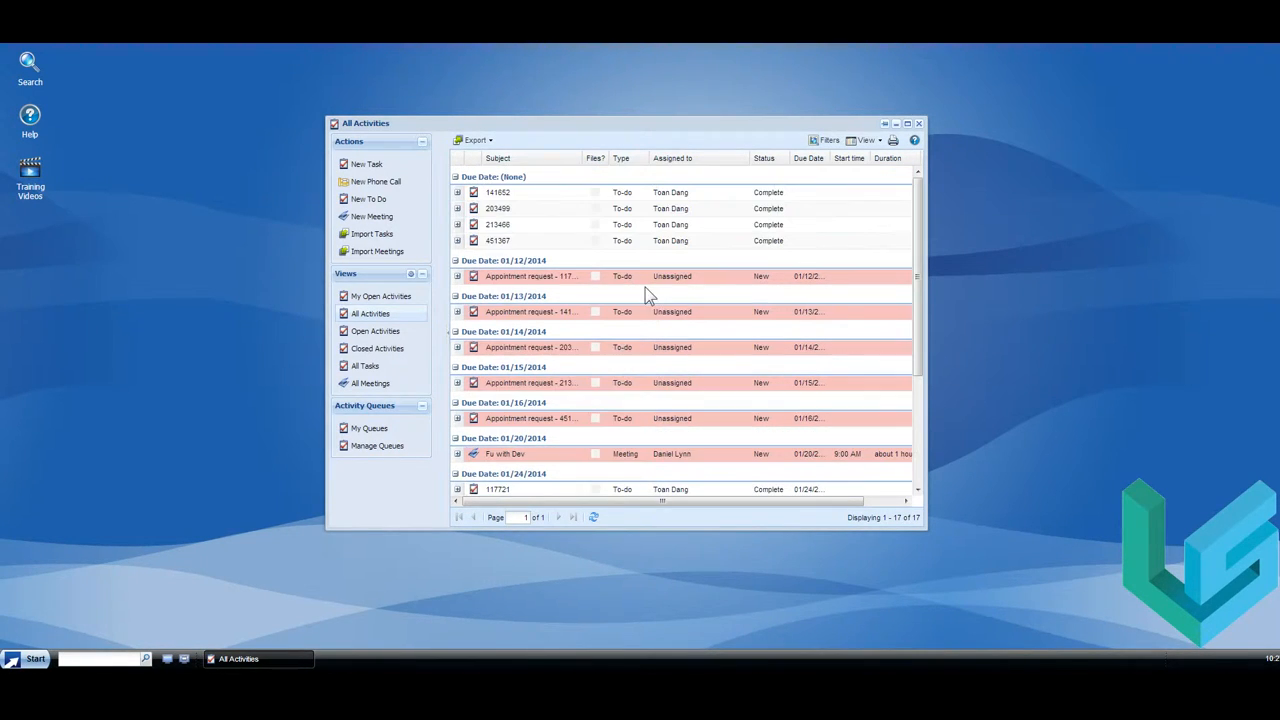
# Create a new meeting with the subject "FU with Developer" and the location Skype.
pyautogui.click(392, 217)
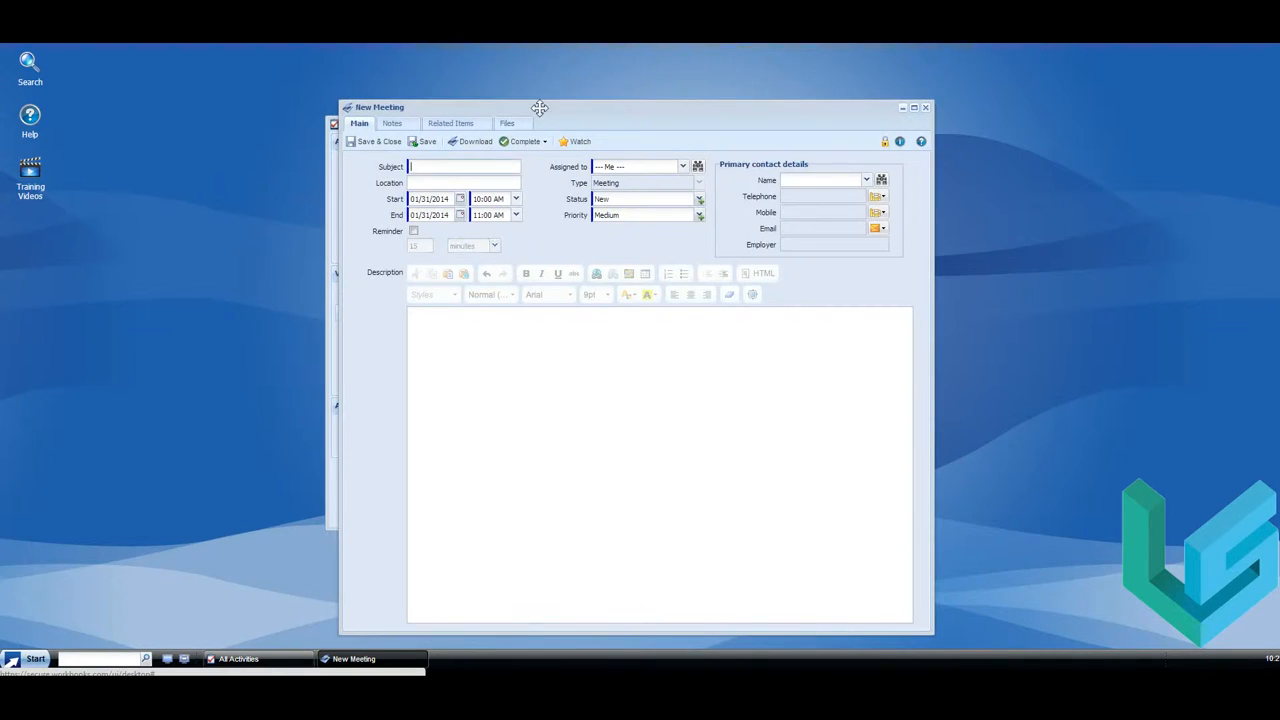
pyautogui.moveTo(539, 107); pyautogui.dragTo(662, 93)
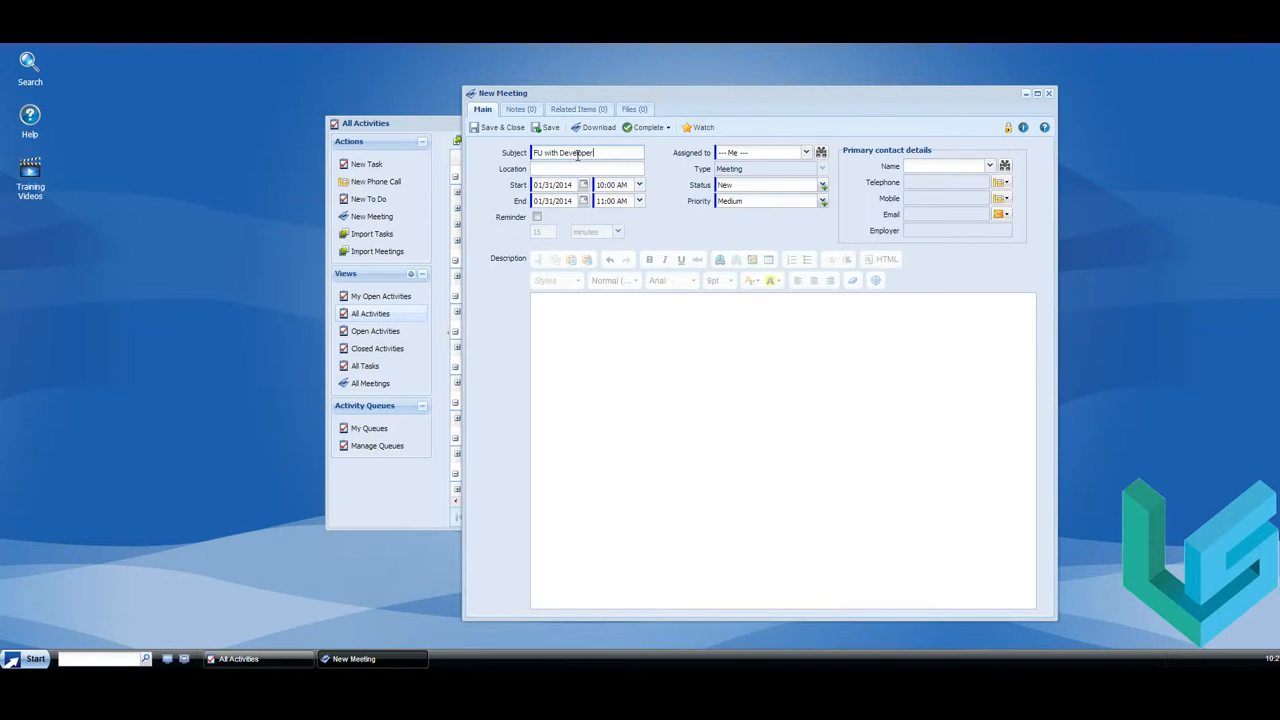
pyautogui.click(544, 167)
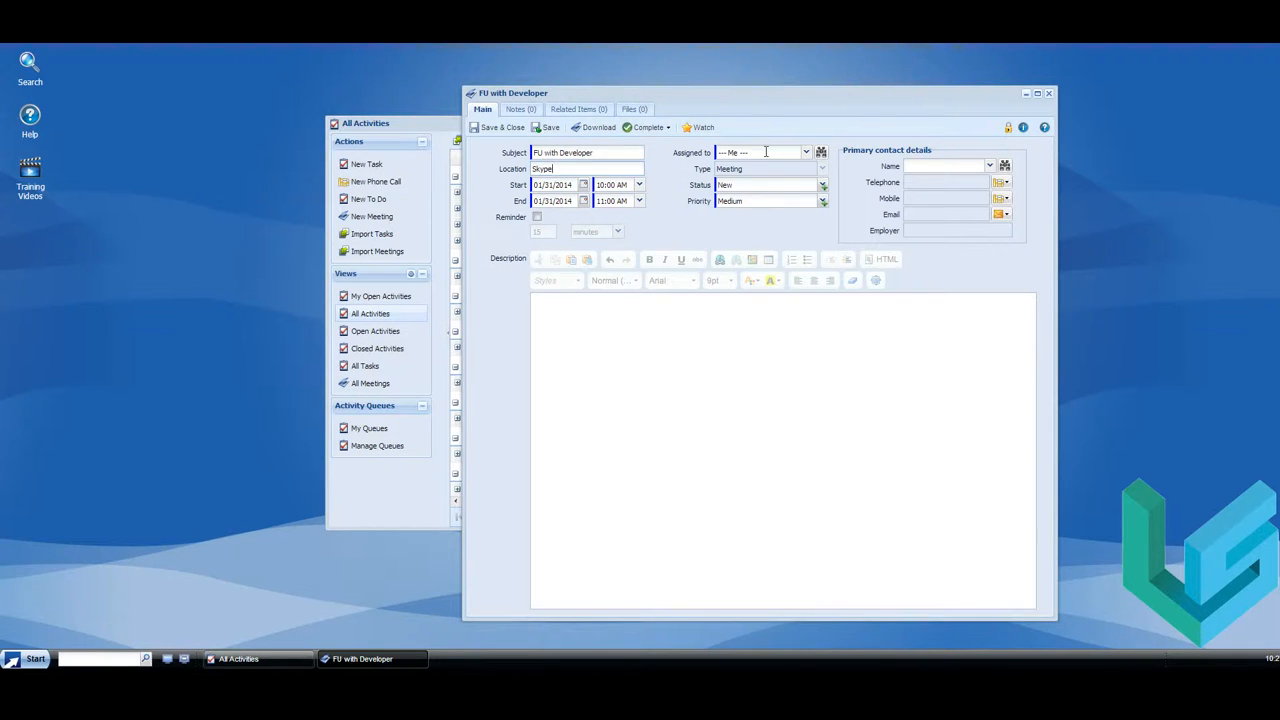
# Assign the meeting to a colleague and choose the test lead as its primary contact.
pyautogui.click(805, 152)
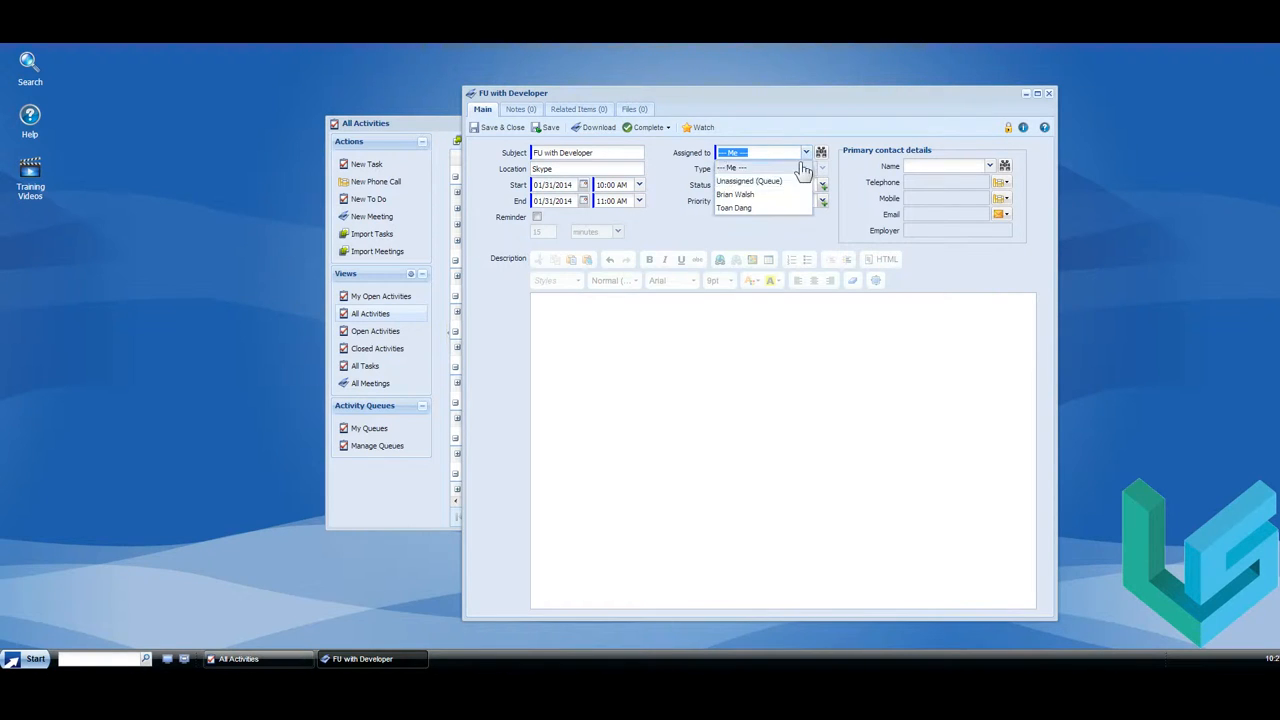
pyautogui.click(780, 195)
pyautogui.click(990, 167)
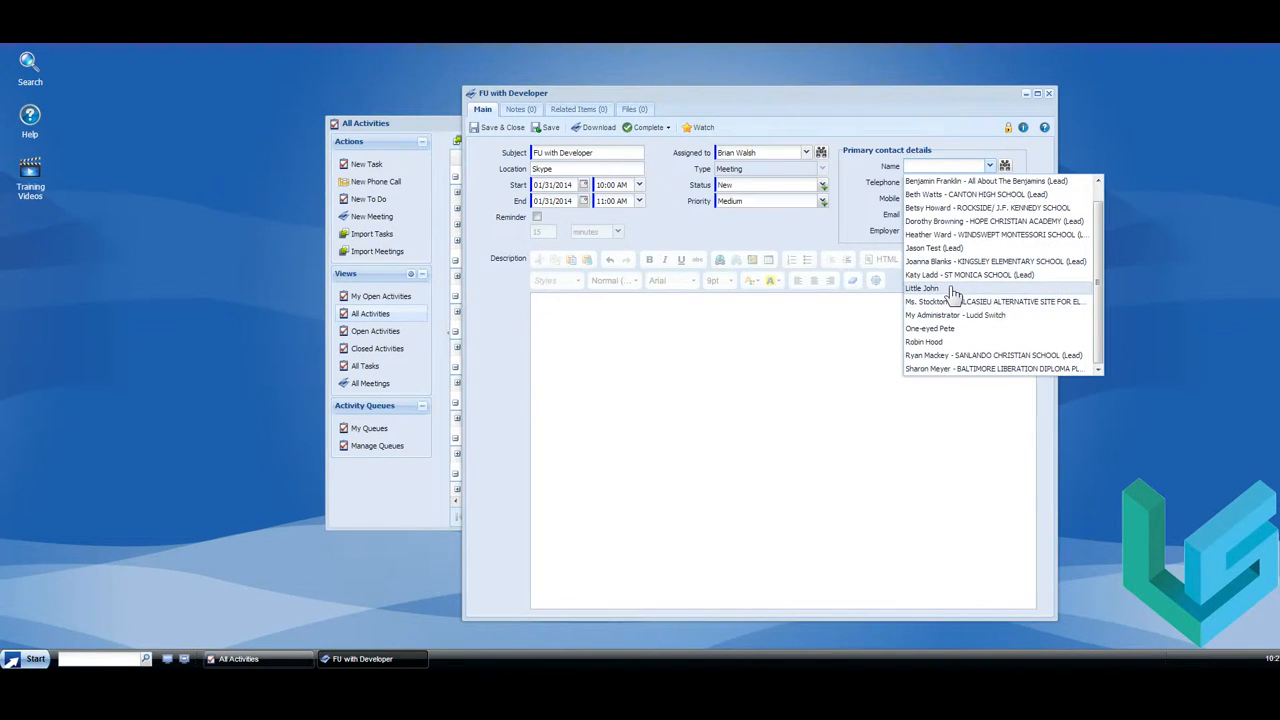
pyautogui.click(935, 248)
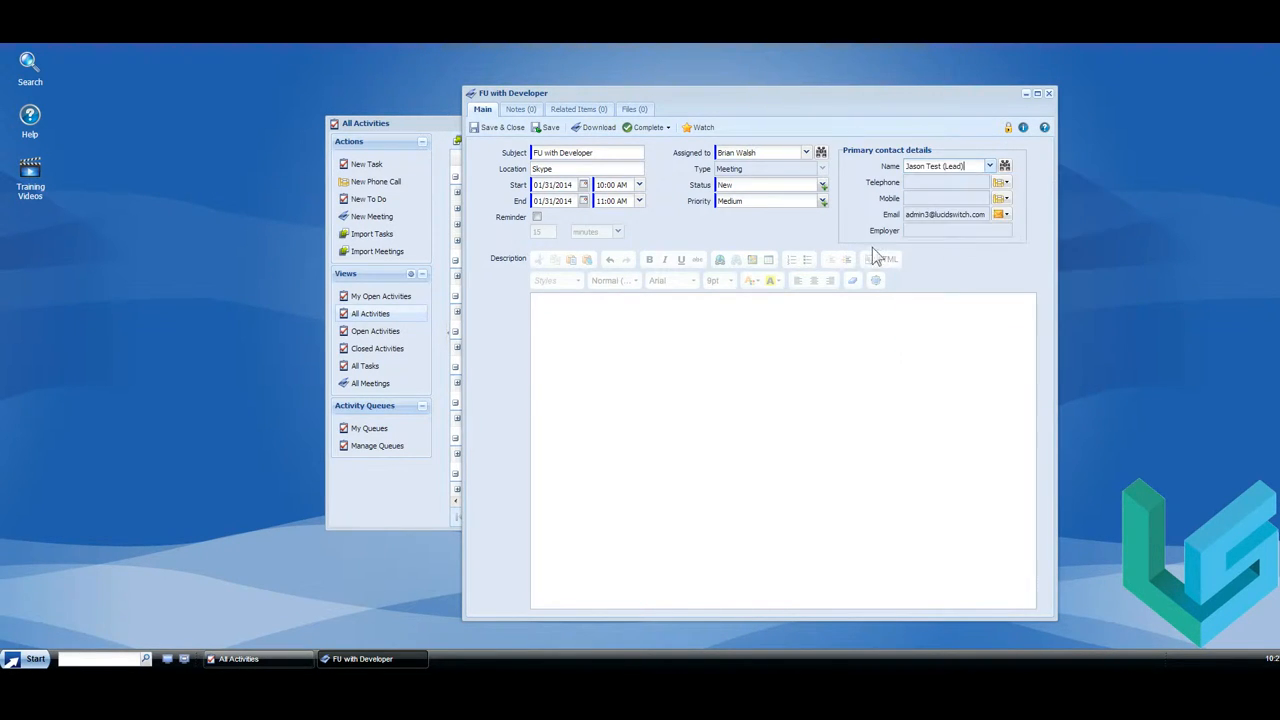
# Set the meeting's start and end dates to 01/30/2014 and its start time to 12:45 PM.
pyautogui.click(583, 185)
pyautogui.click(595, 309)
pyautogui.click(583, 201)
pyautogui.click(591, 336)
pyautogui.click(639, 185)
pyautogui.click(620, 335)
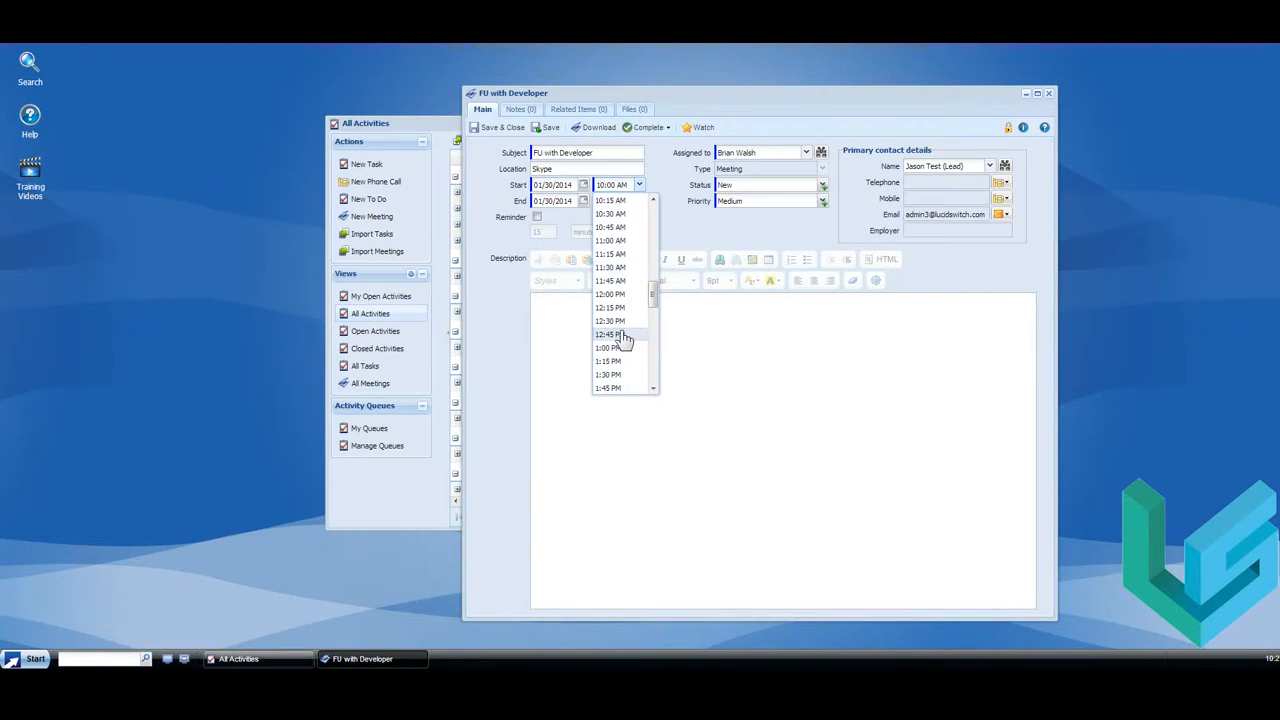
pyautogui.click(669, 203)
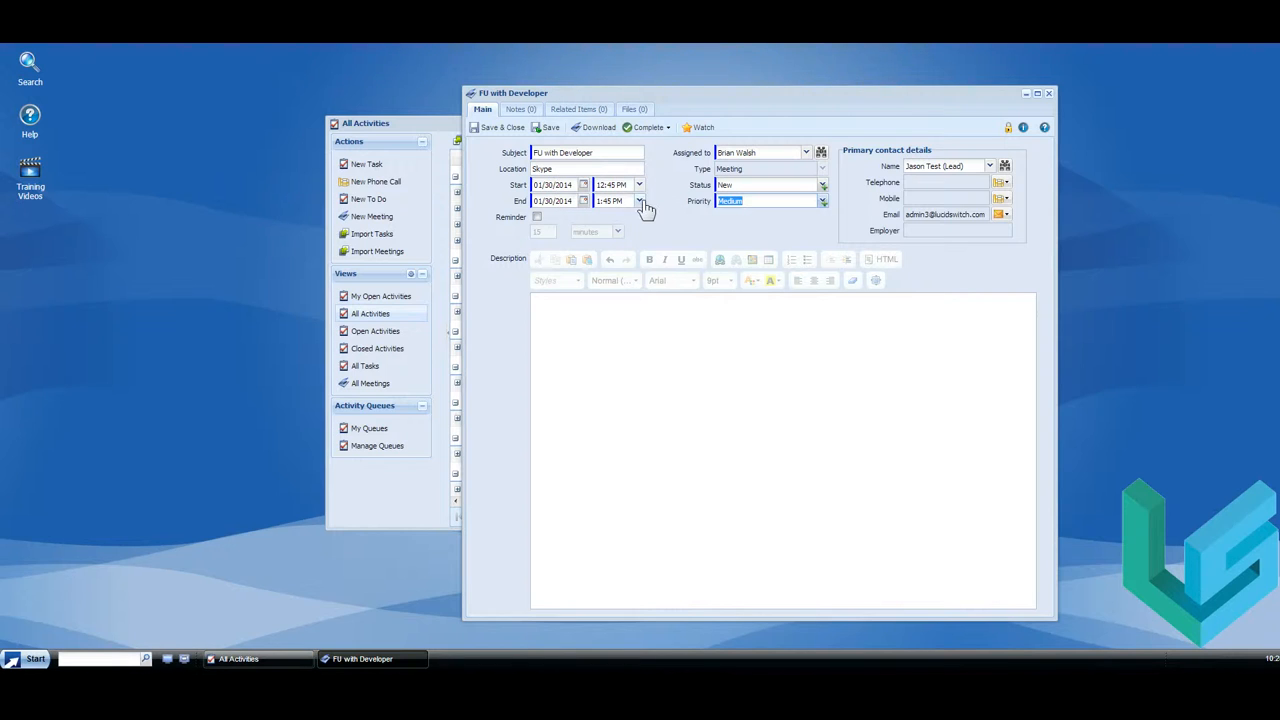
# Save and close the meeting, check it in the activities list, and close that list.
pyautogui.click(500, 128)
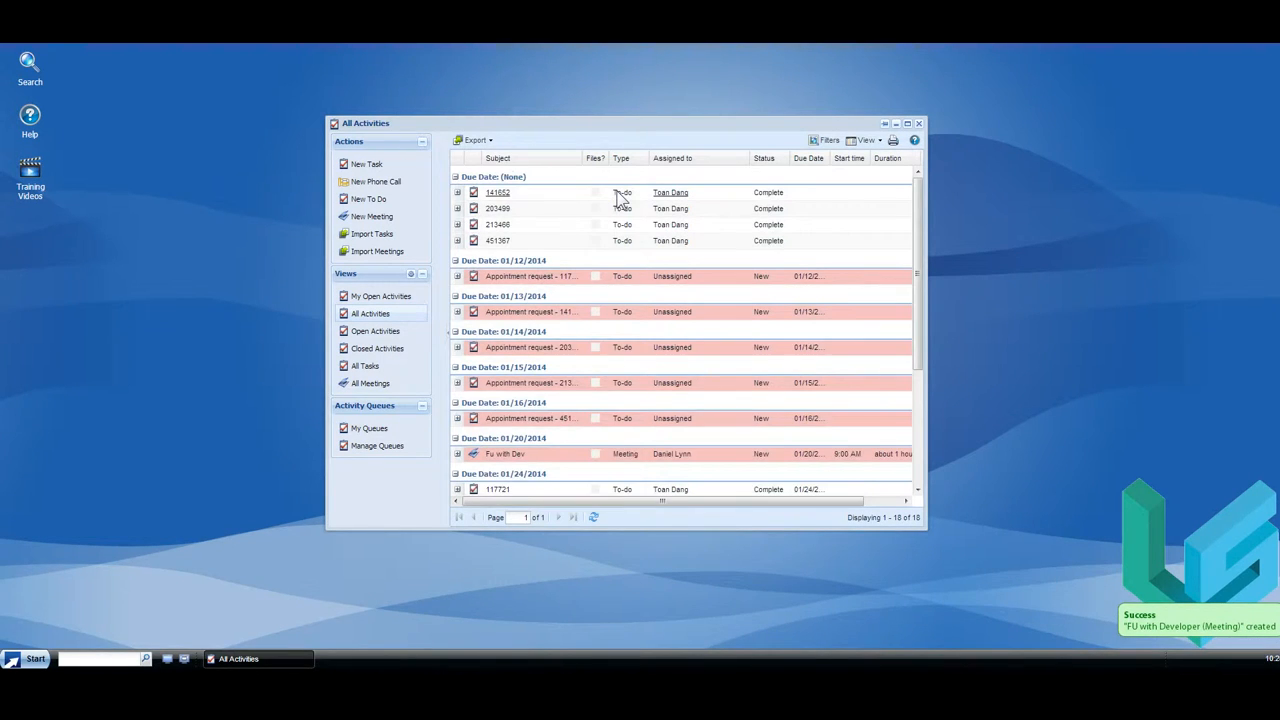
pyautogui.scroll(-3, 624, 215)
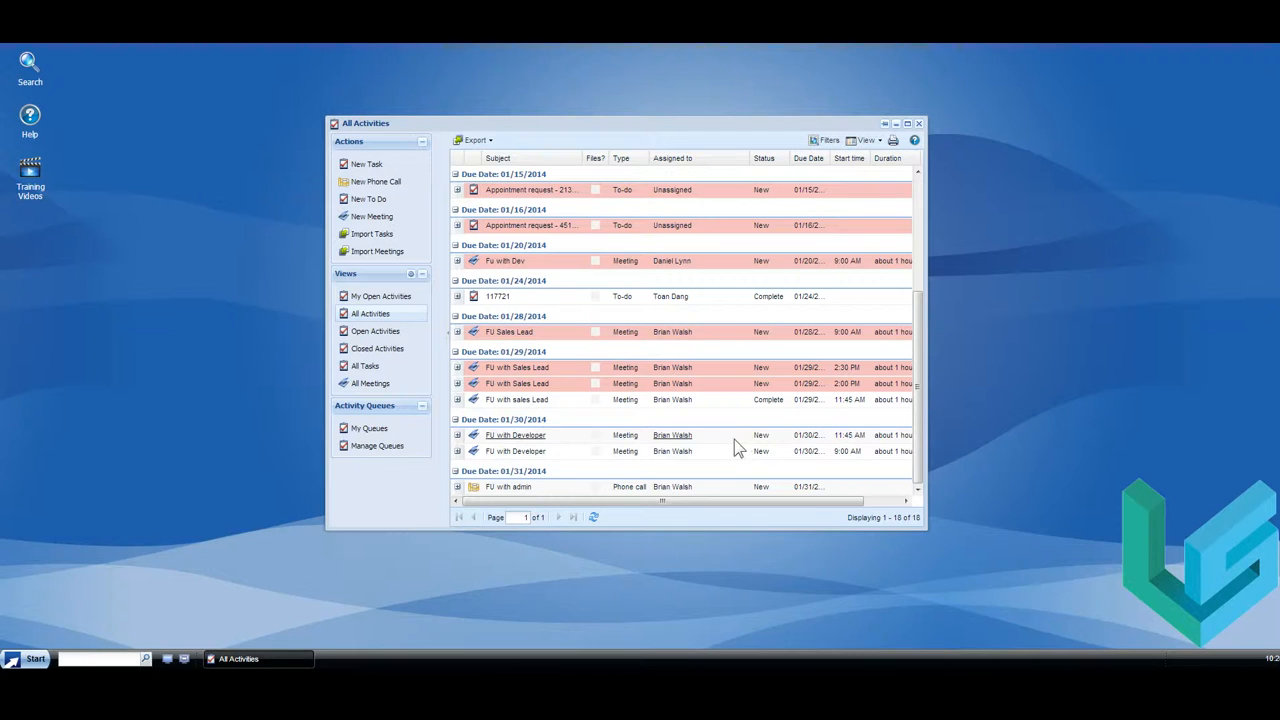
pyautogui.click(919, 125)
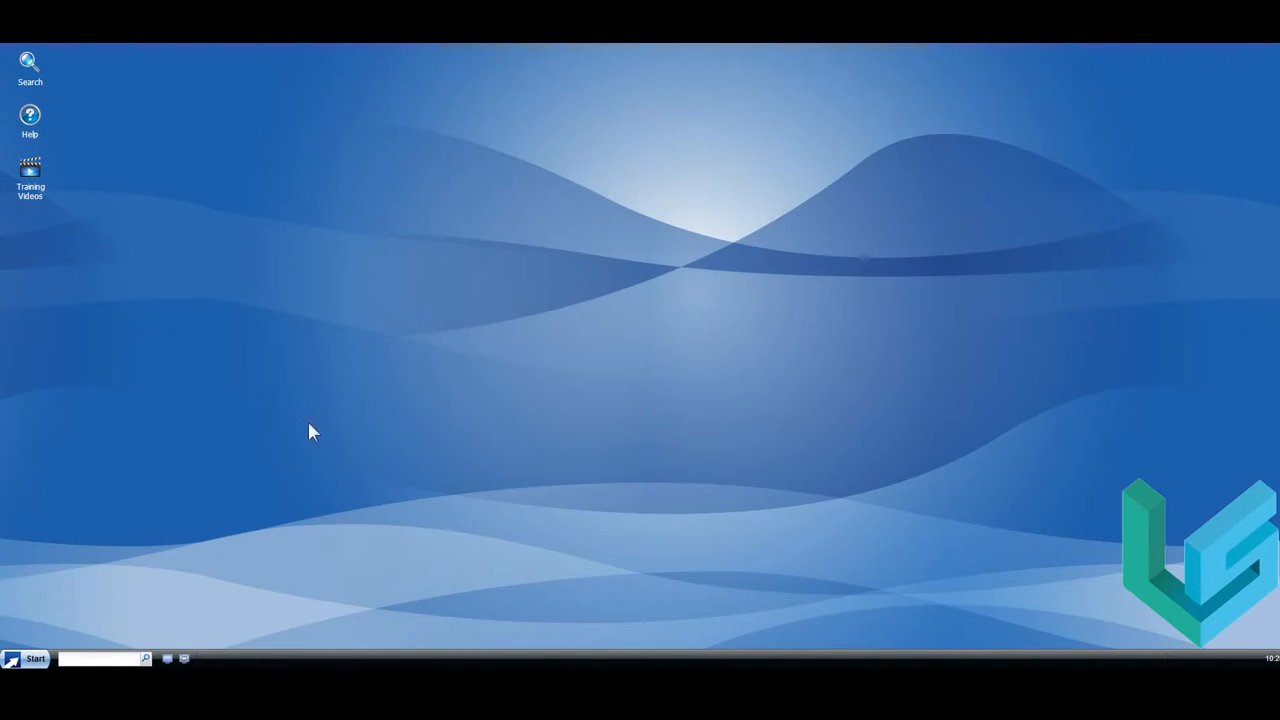
# Open the Reports window and move it to the middle of the desktop.
pyautogui.click(35, 658)
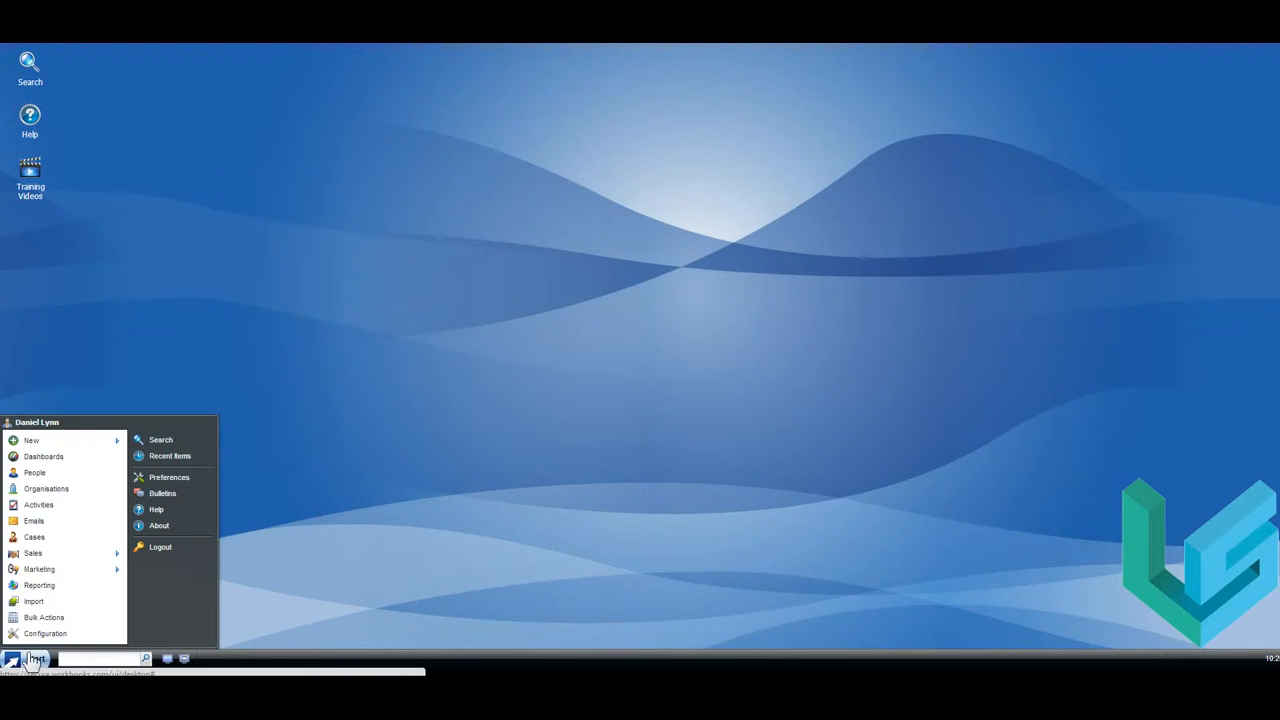
pyautogui.click(64, 588)
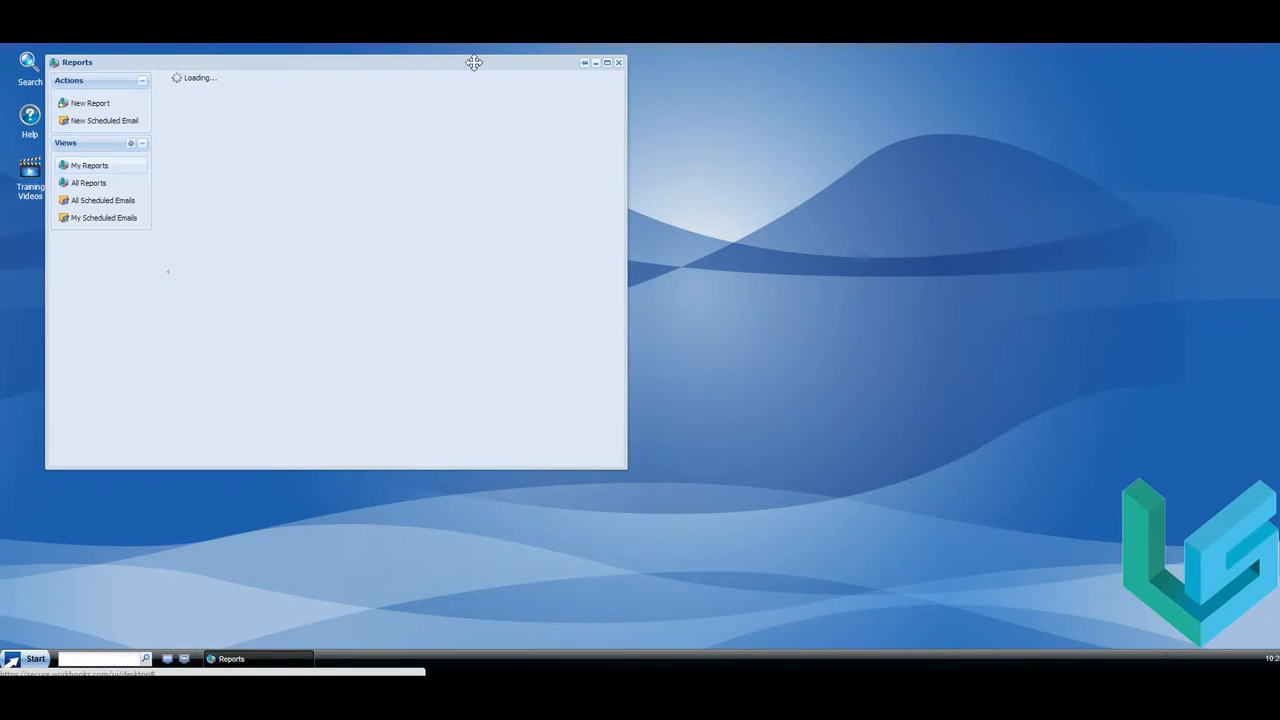
pyautogui.moveTo(474, 62); pyautogui.dragTo(758, 128)
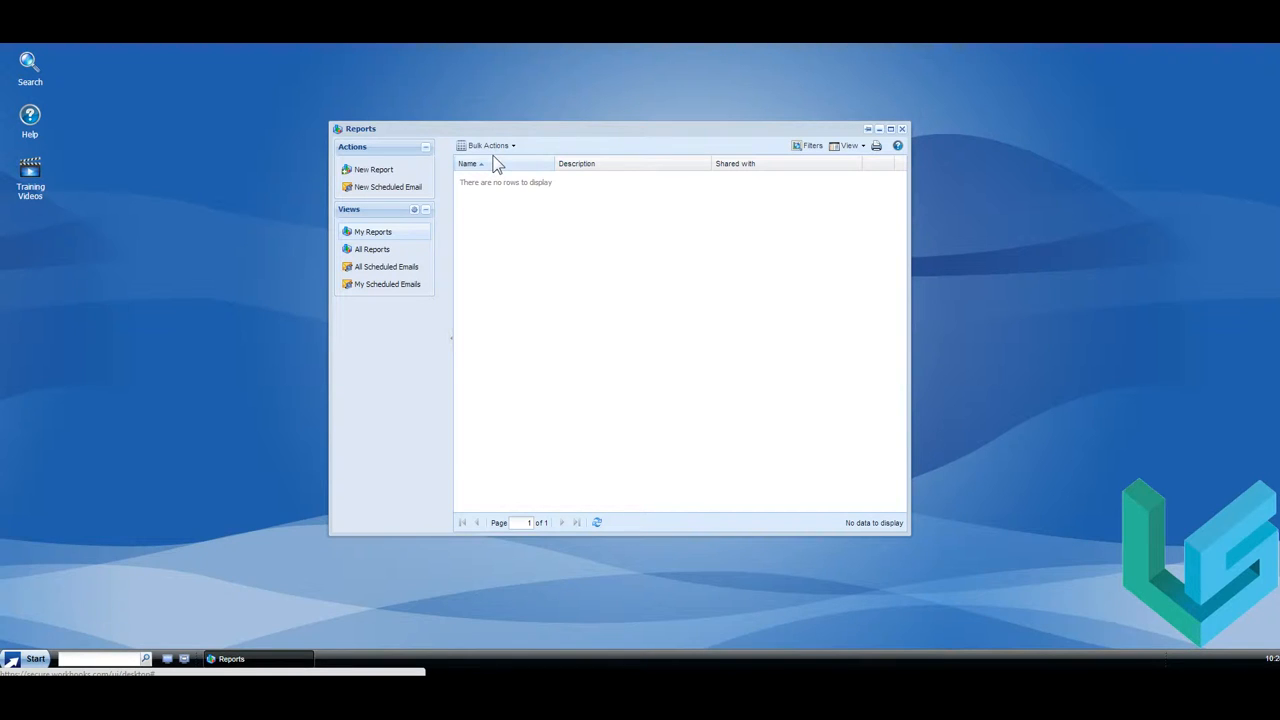
# Create a new blank report from the Activities record type, name it "Today's Activities", and save it.
pyautogui.click(406, 178)
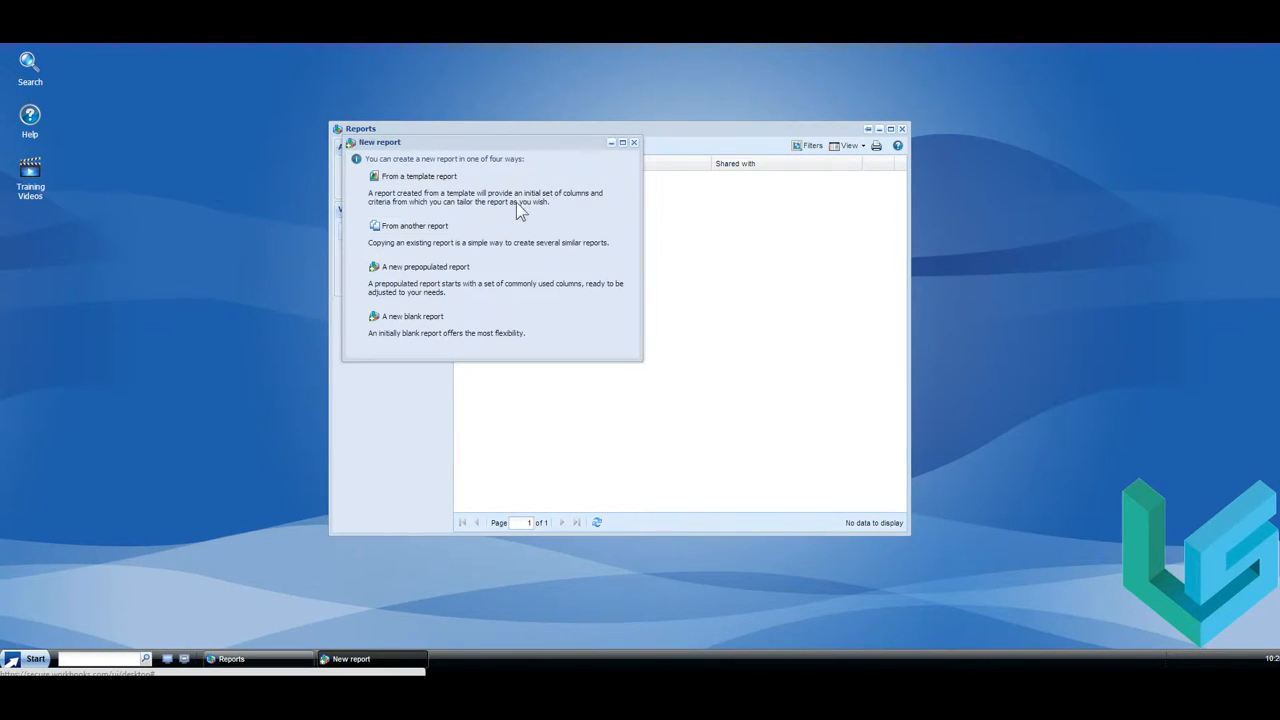
pyautogui.click(431, 317)
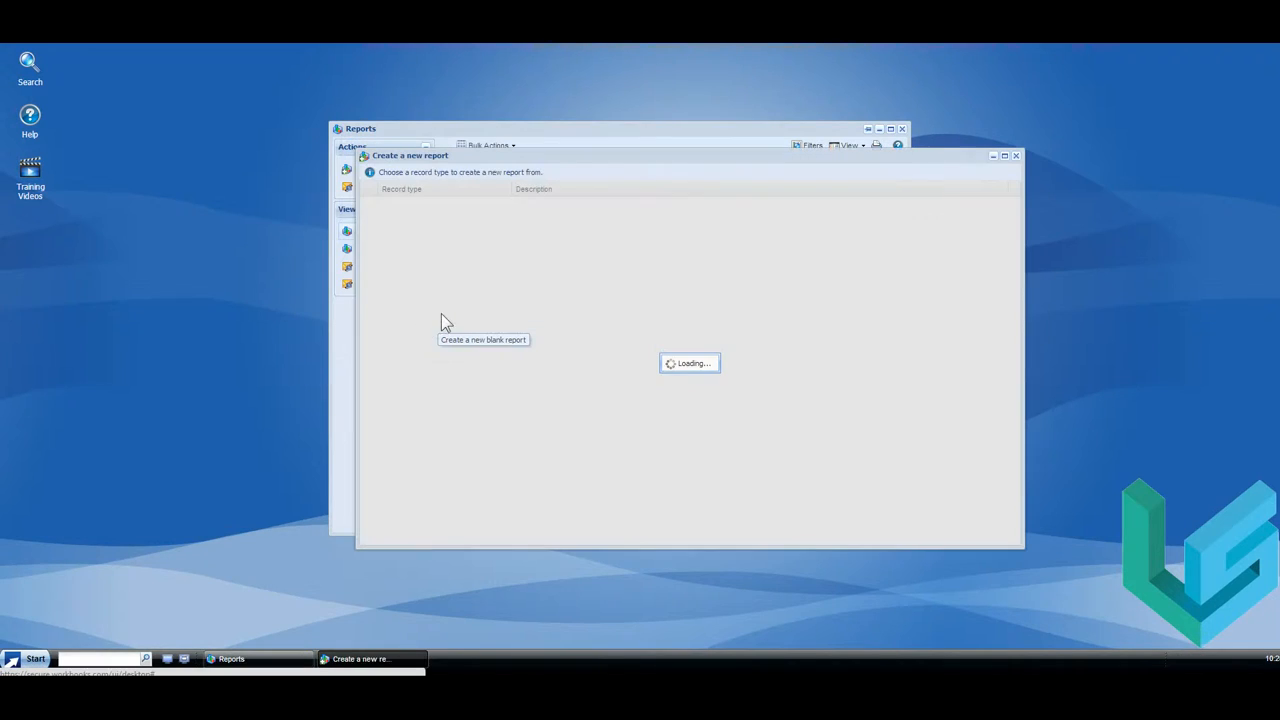
pyautogui.moveTo(644, 160); pyautogui.dragTo(661, 156)
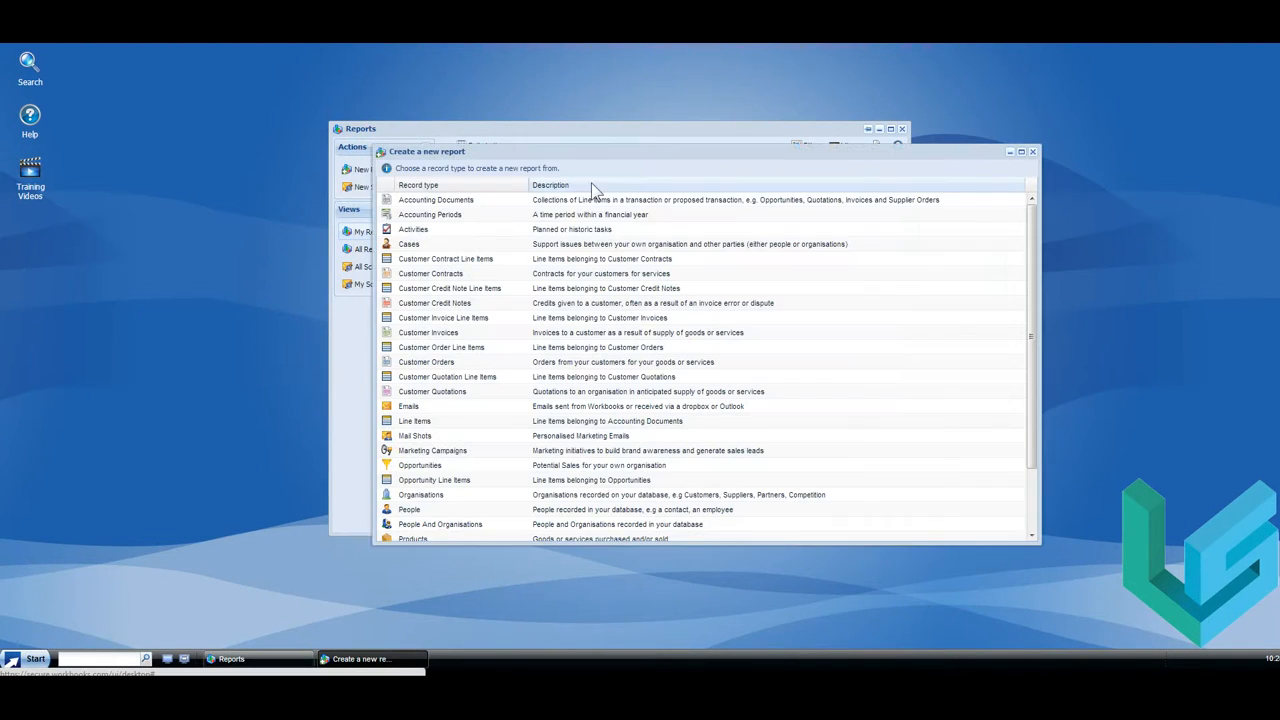
pyautogui.doubleClick(414, 230)
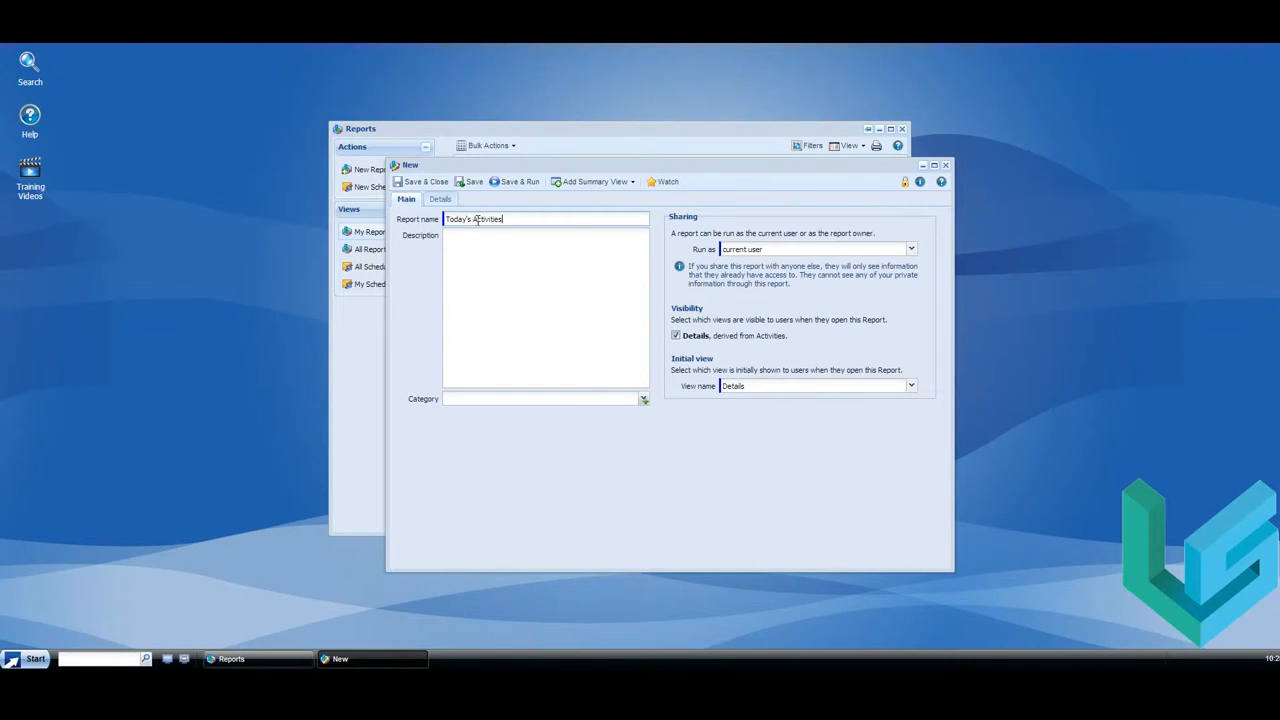
pyautogui.click(510, 247)
pyautogui.click(472, 182)
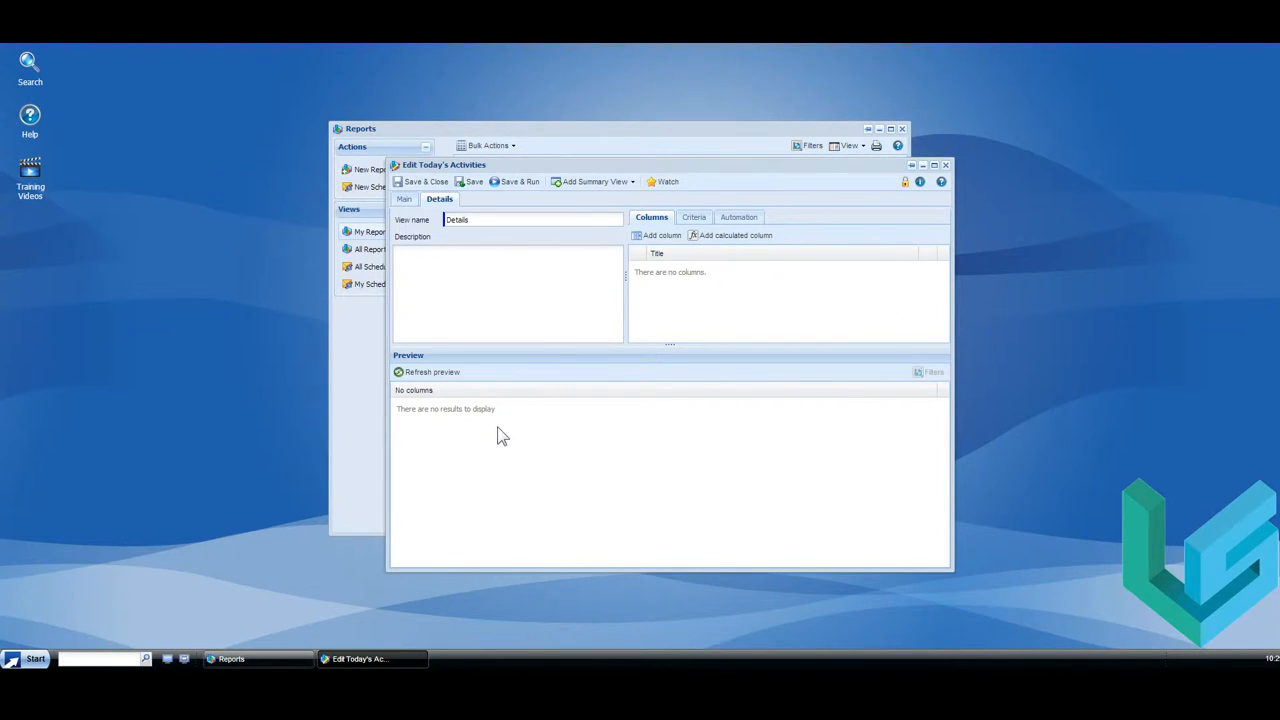
# Add the "Subject and type" column to the report's Details view and refresh the preview to check its rows.
pyautogui.click(667, 246)
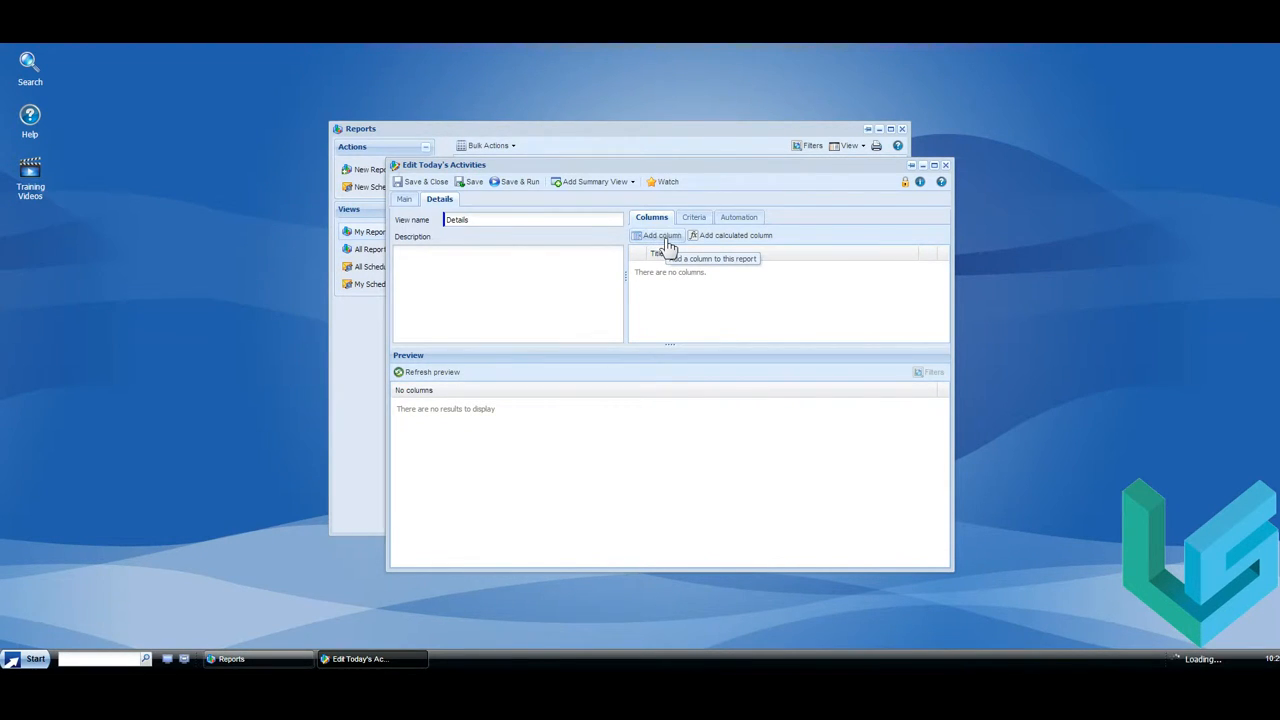
pyautogui.click(581, 252)
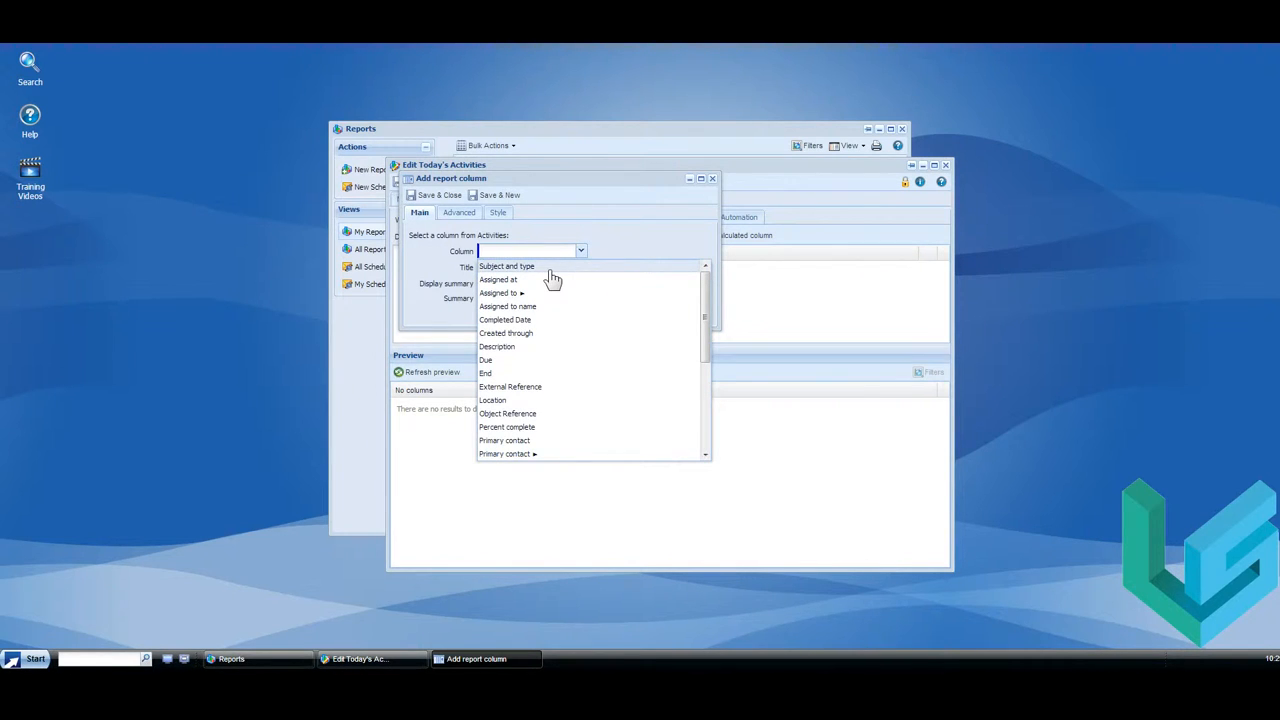
pyautogui.click(553, 267)
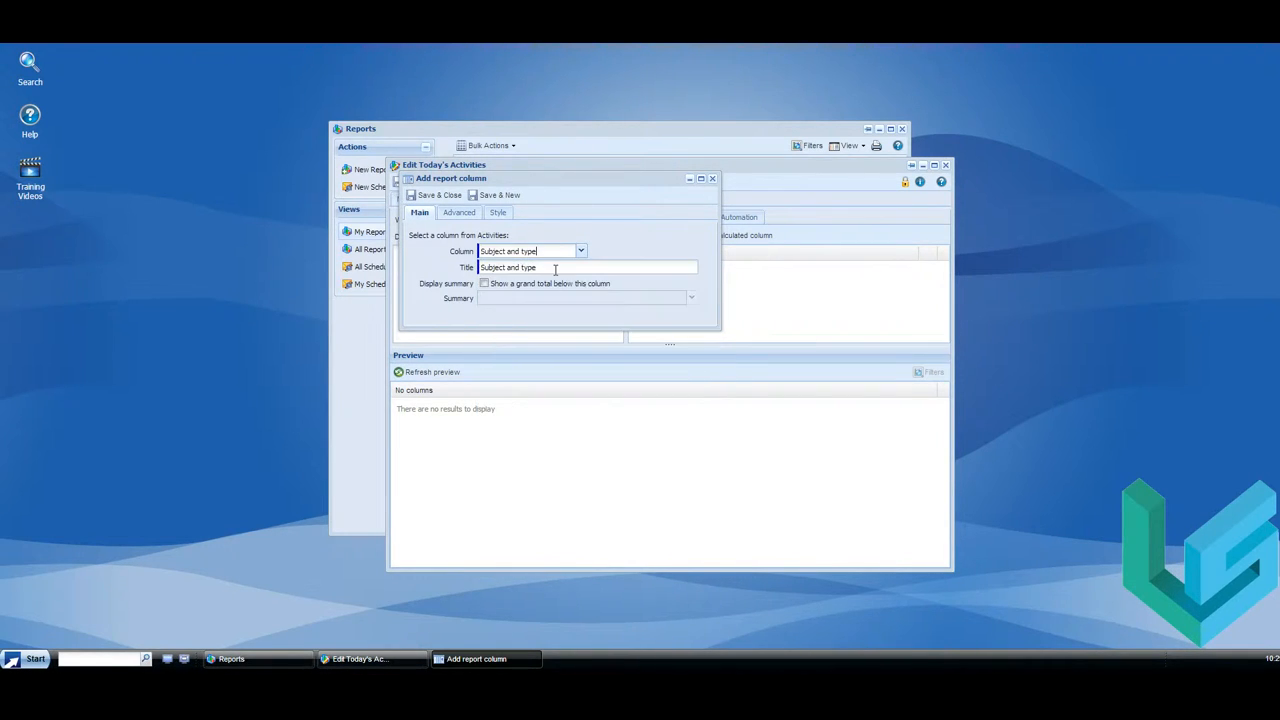
pyautogui.click(431, 196)
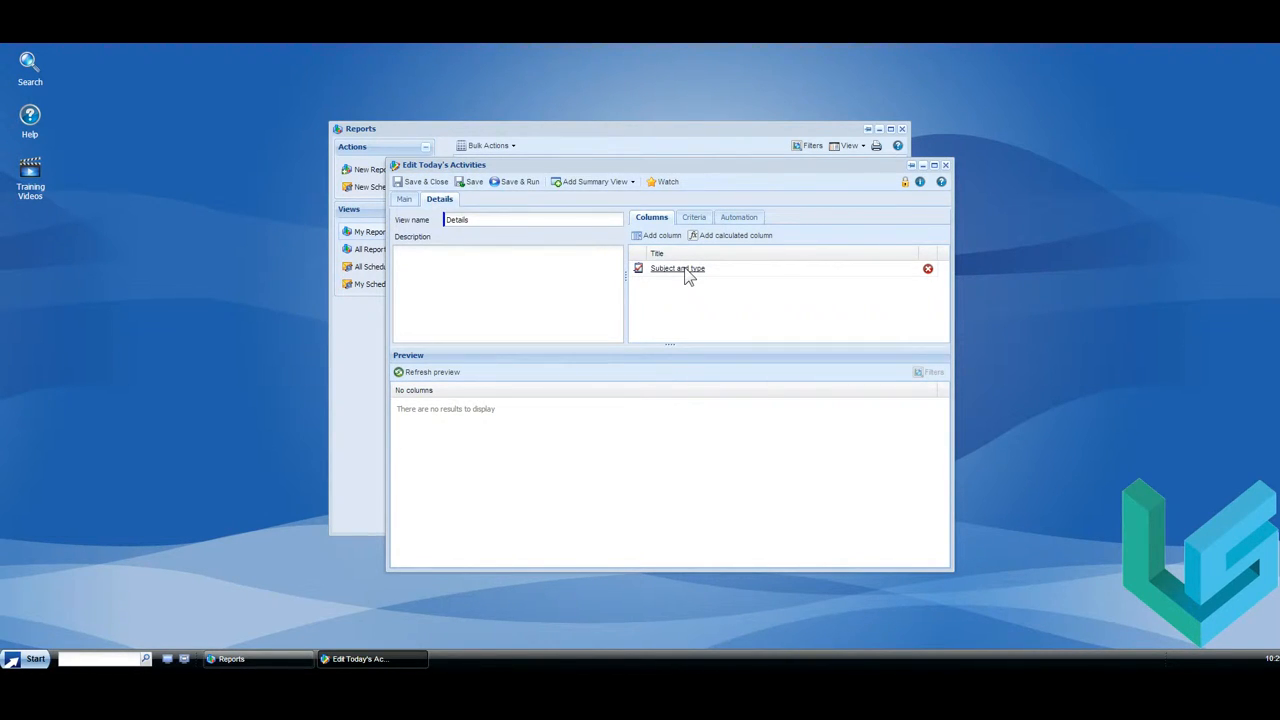
pyautogui.click(436, 373)
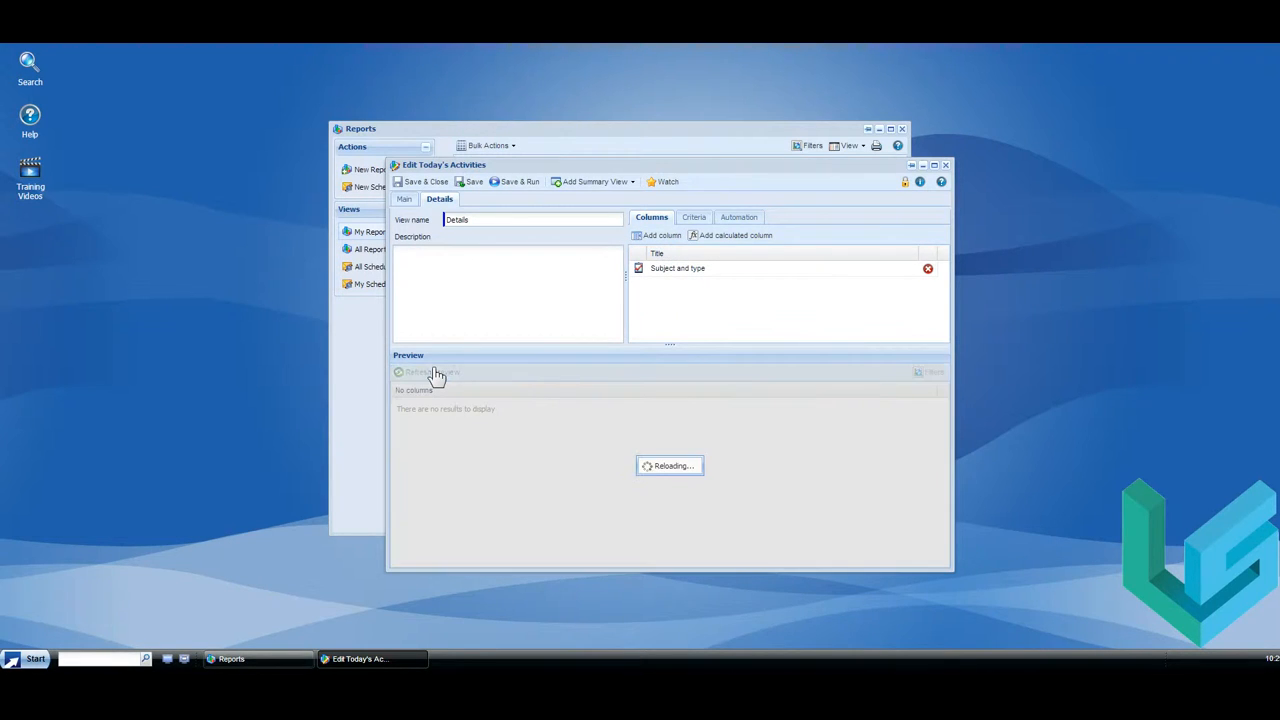
pyautogui.scroll(-3, 486, 449)
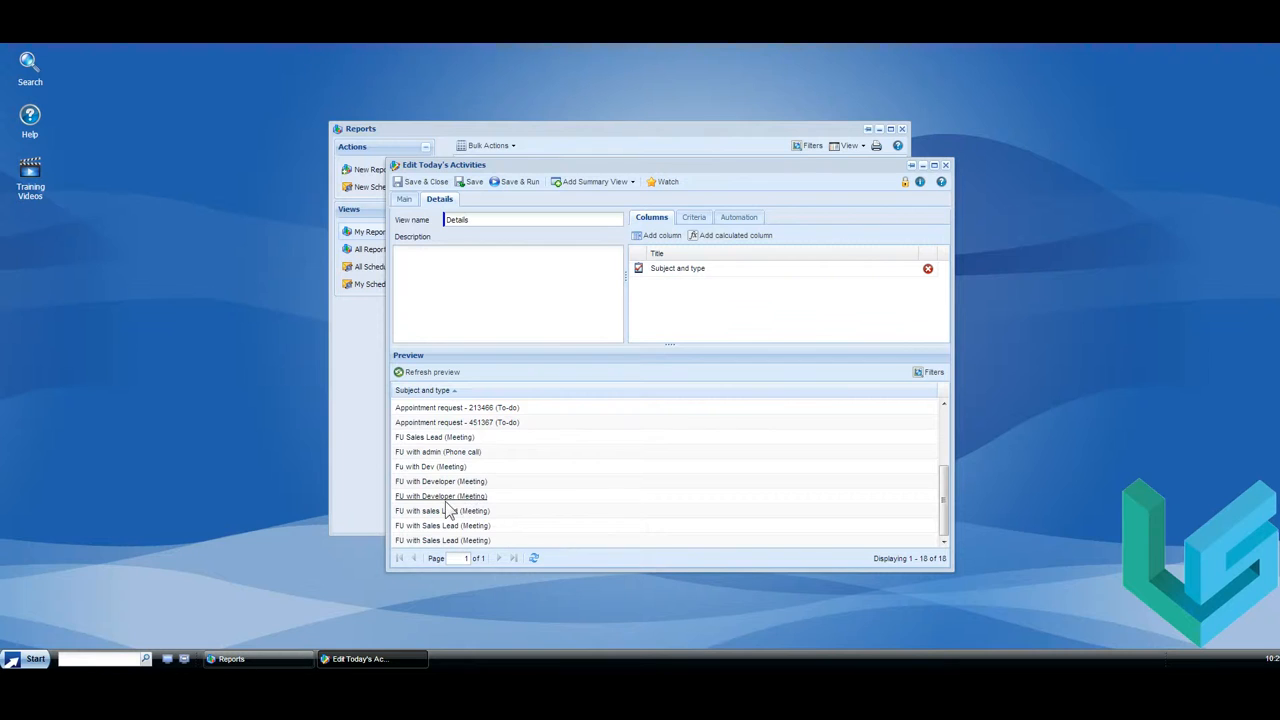
pyautogui.scroll(3, 442, 487)
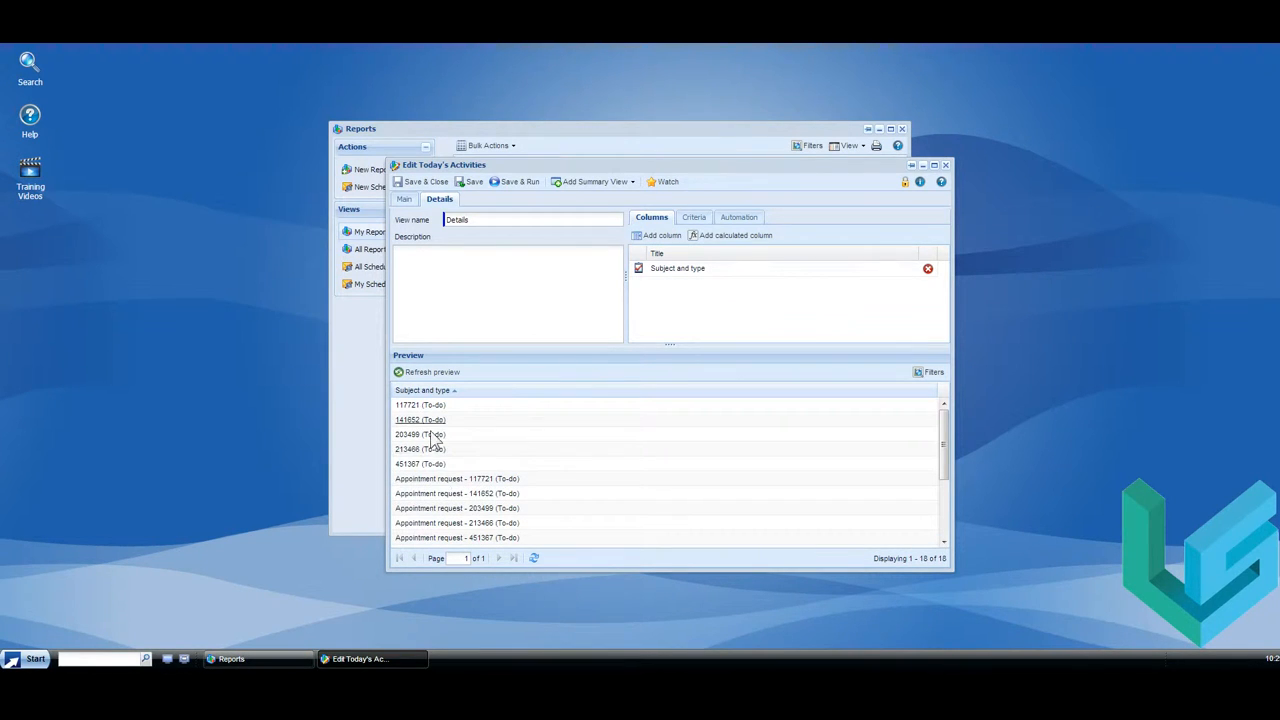
# Add the Due column to the report's Details view and refresh the preview.
pyautogui.click(656, 238)
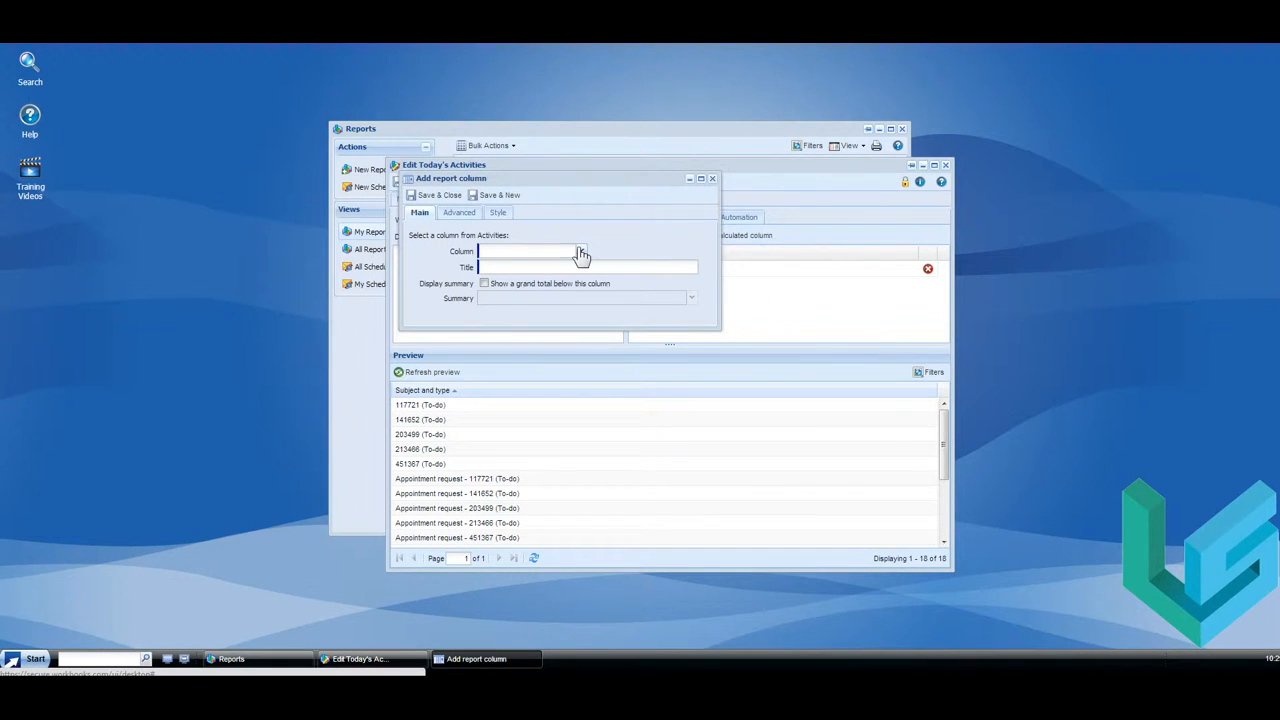
pyautogui.click(581, 252)
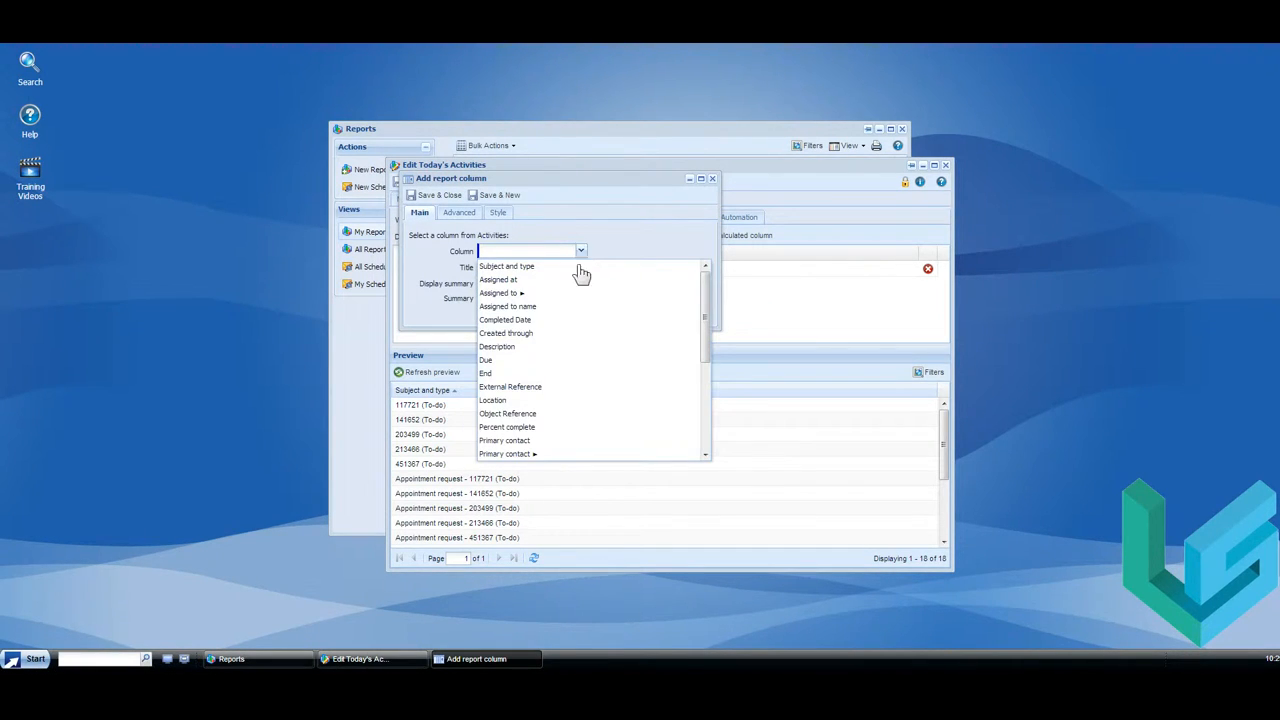
pyautogui.click(563, 361)
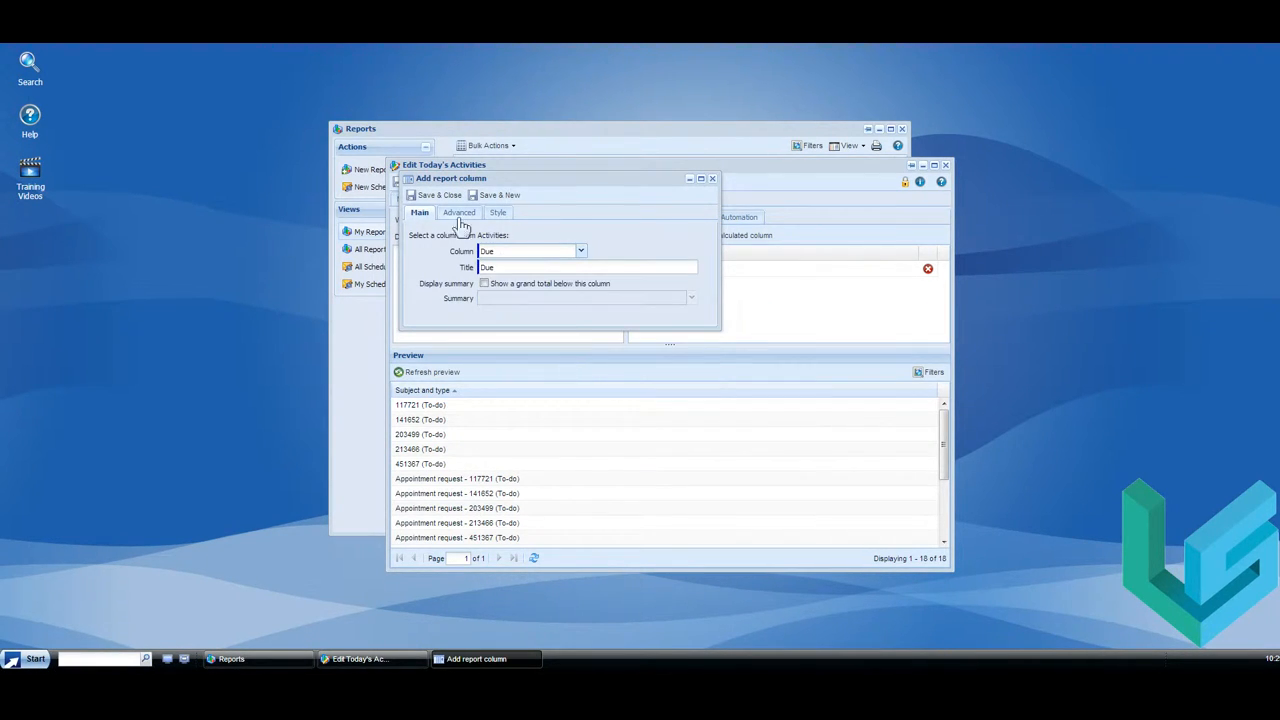
pyautogui.click(432, 196)
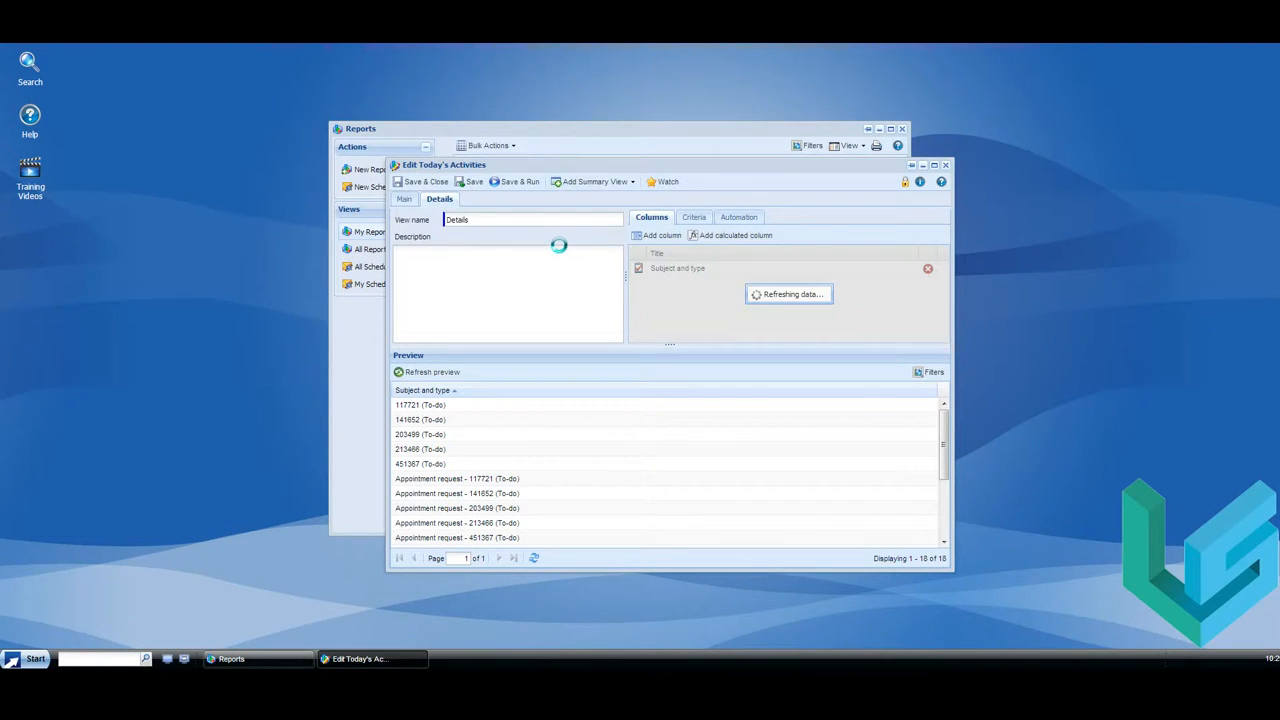
pyautogui.click(451, 373)
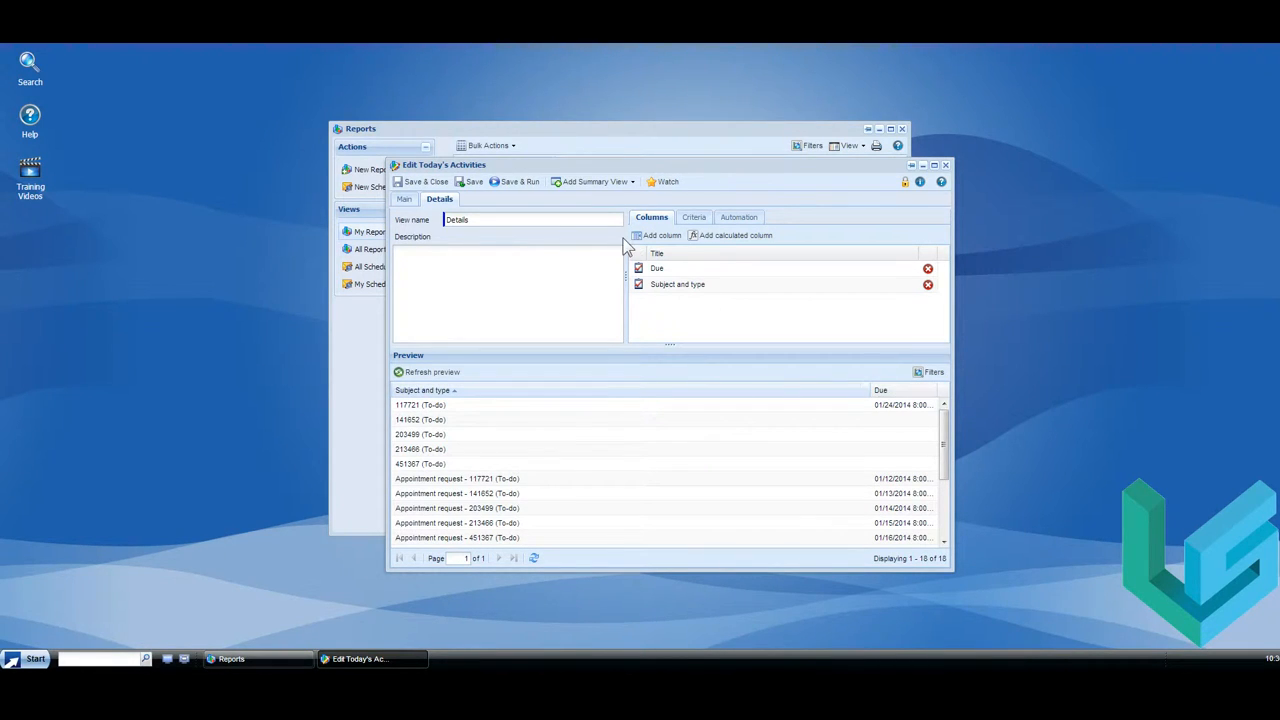
# Add the End column to the report's Details view, refresh the preview and look through its rows.
pyautogui.click(650, 240)
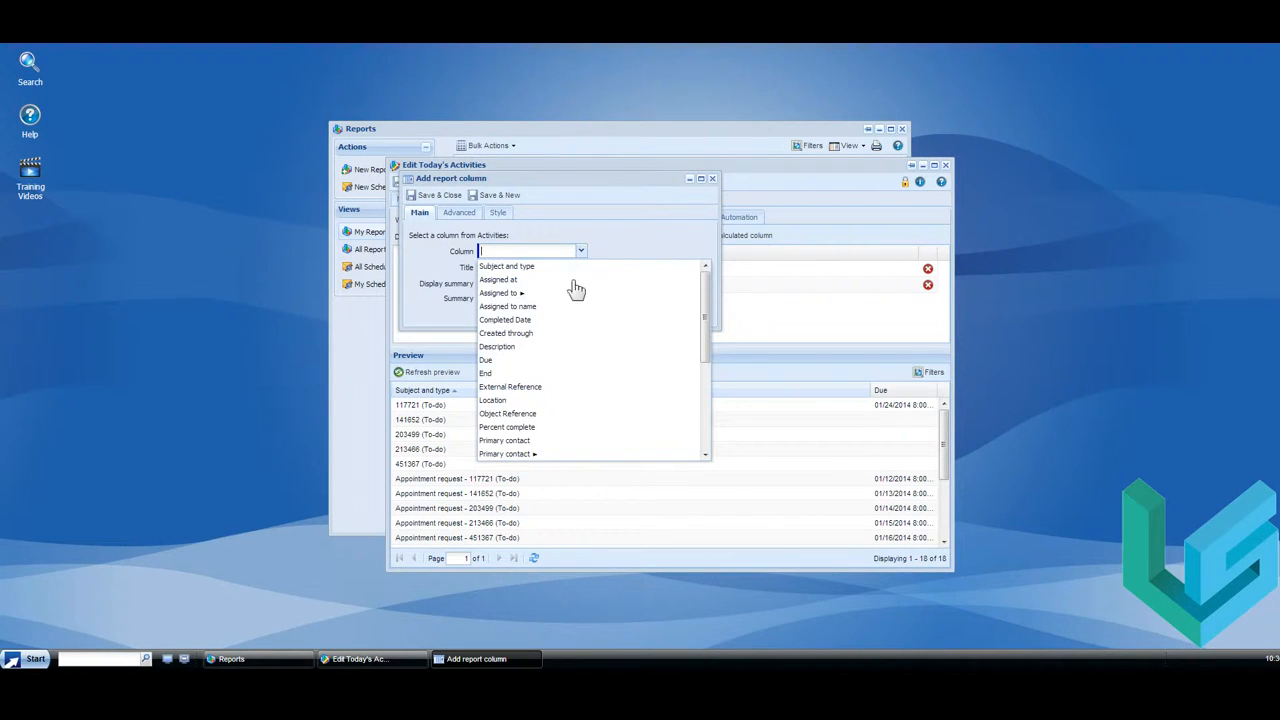
pyautogui.click(576, 372)
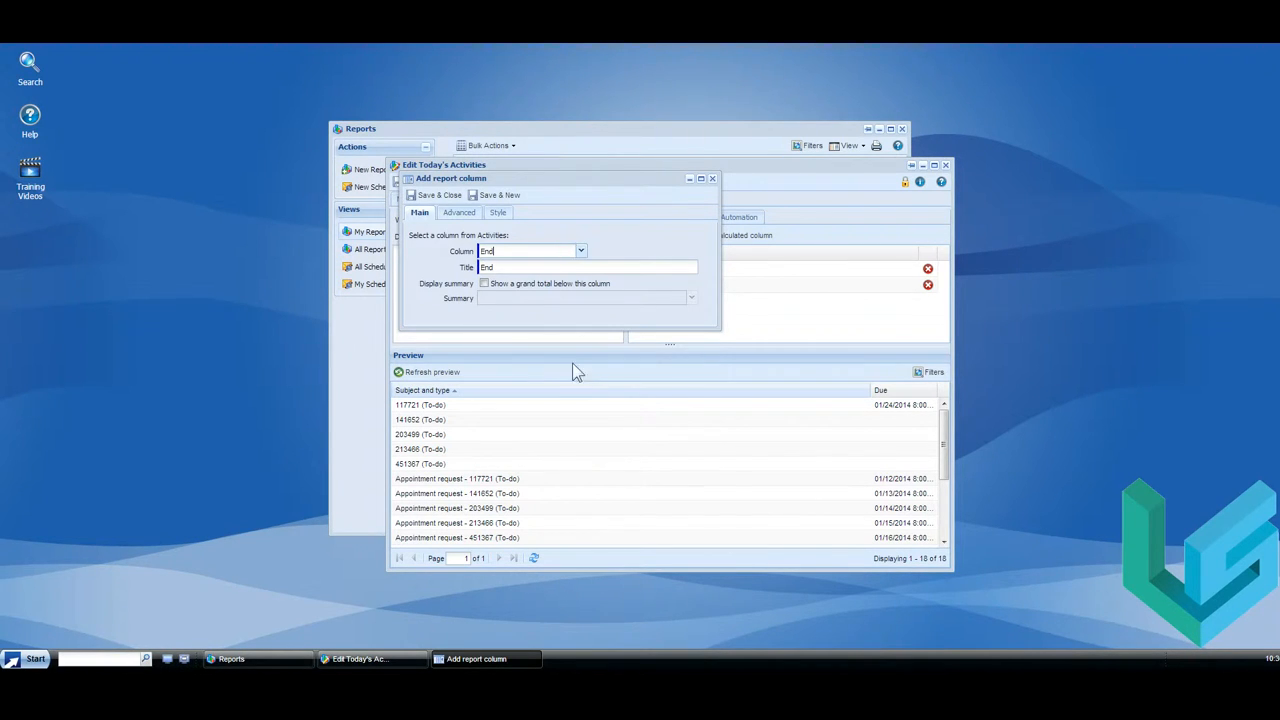
pyautogui.click(432, 195)
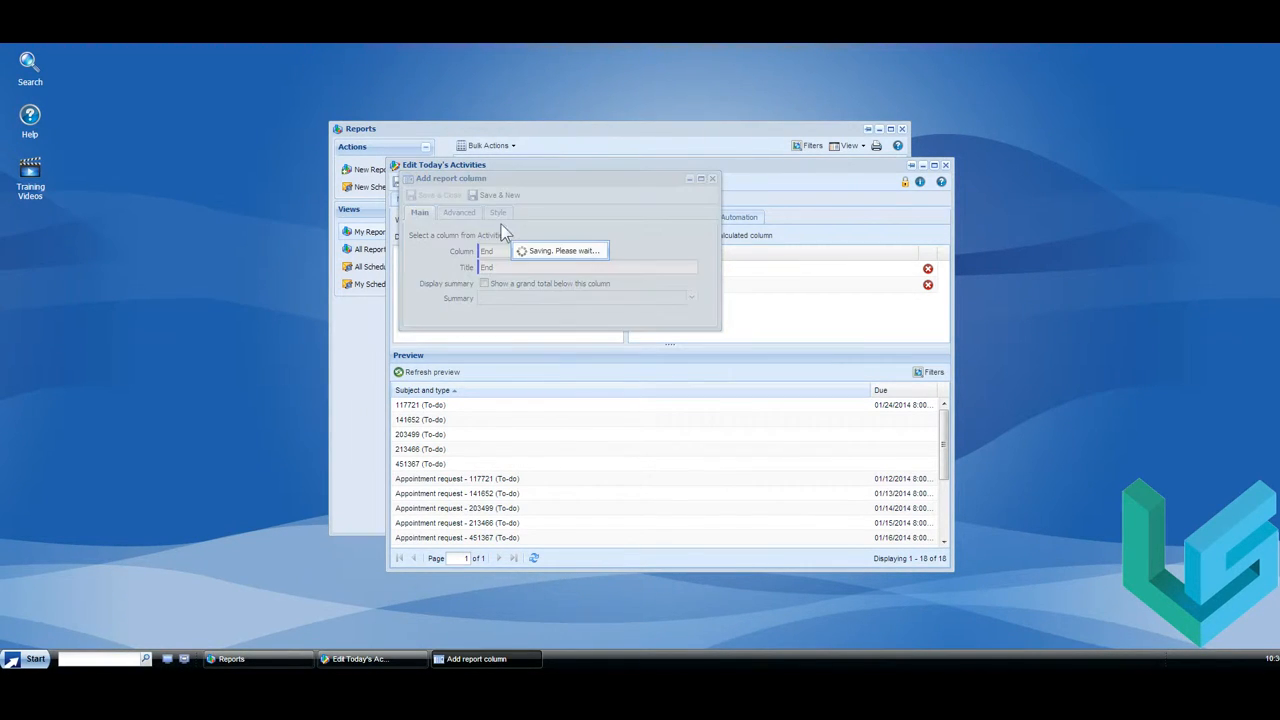
pyautogui.click(429, 372)
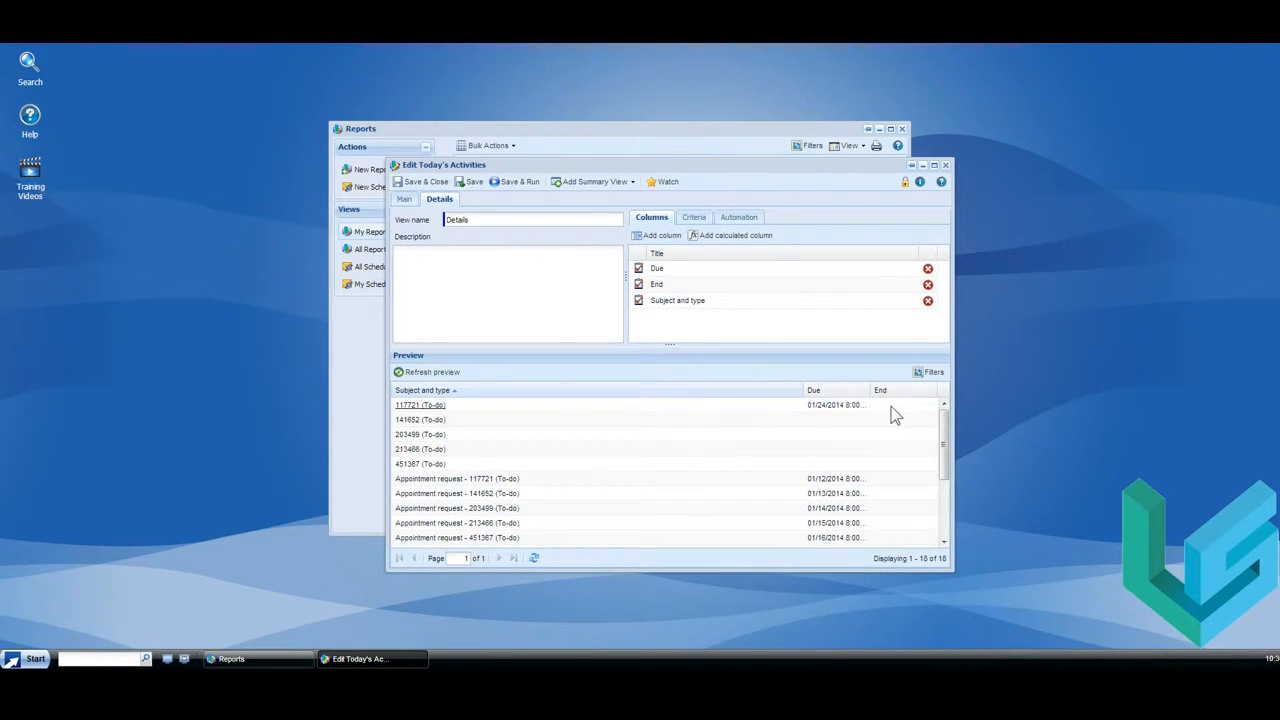
pyautogui.scroll(-3, 928, 449)
pyautogui.scroll(3, 850, 430)
# Add the "Assigned to name" column to the report's Details view.
pyautogui.click(655, 235)
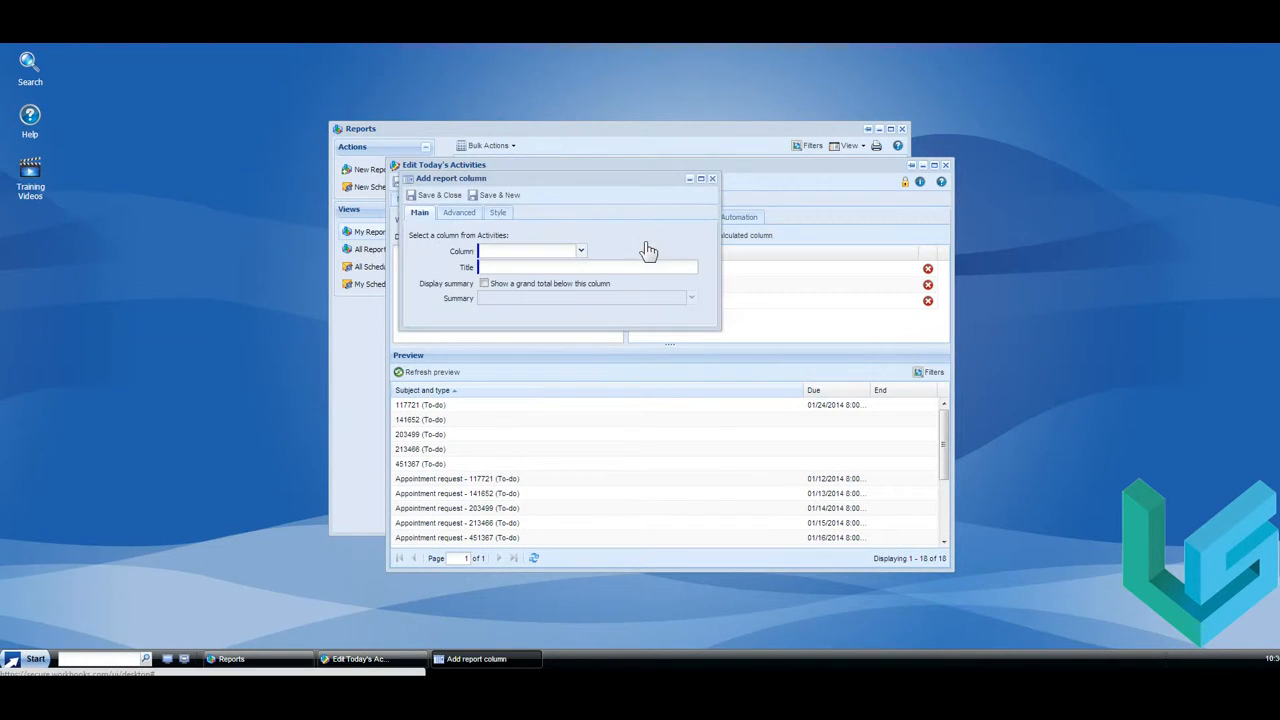
pyautogui.click(585, 255)
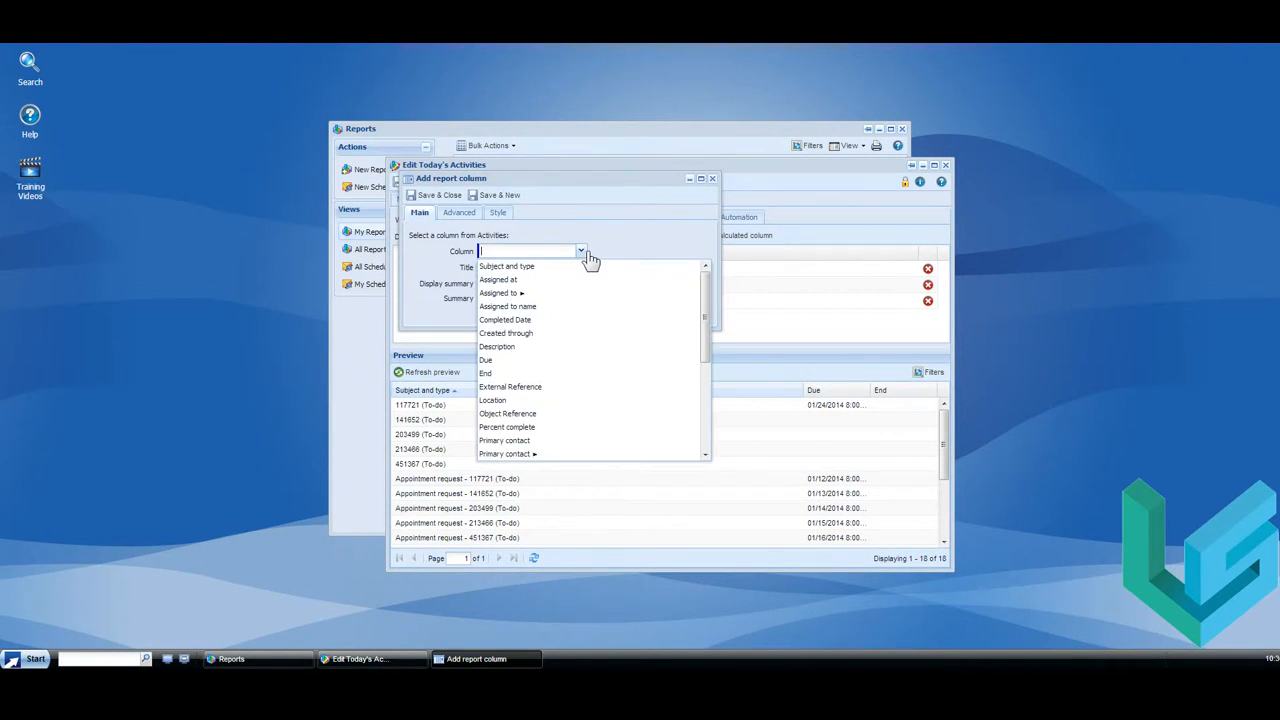
pyautogui.scroll(-5, 571, 383)
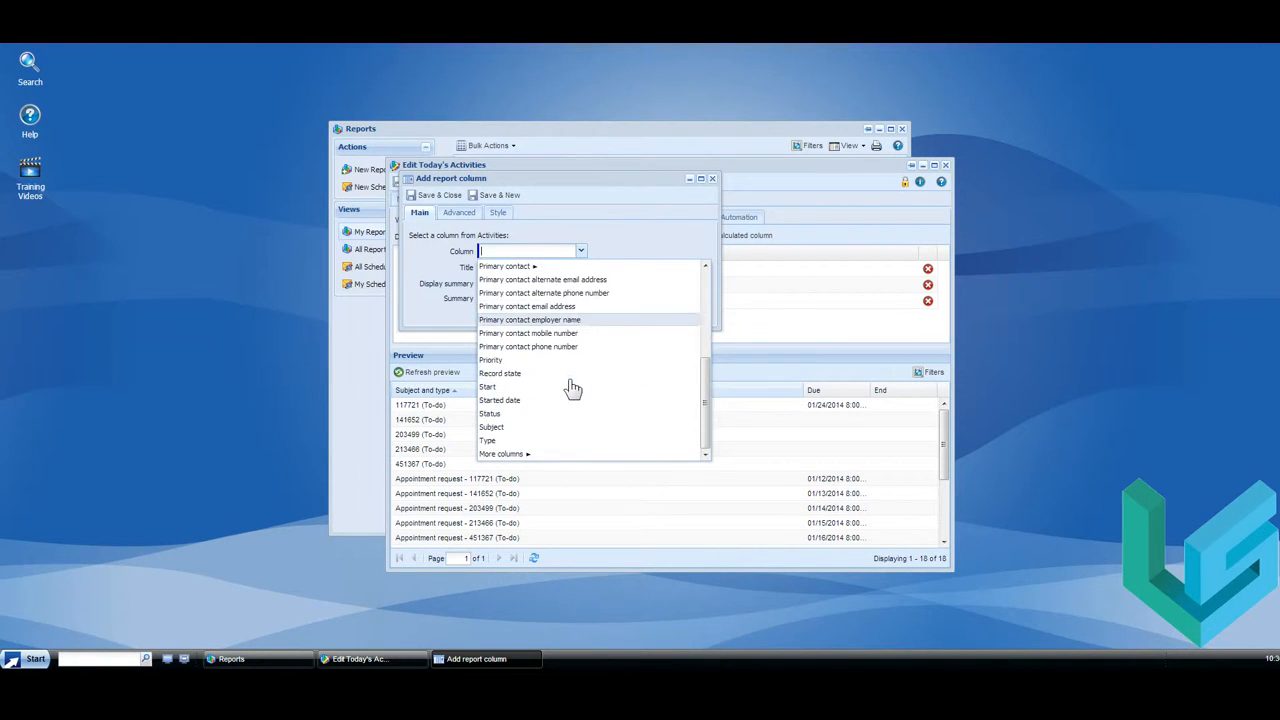
pyautogui.scroll(5, 571, 387)
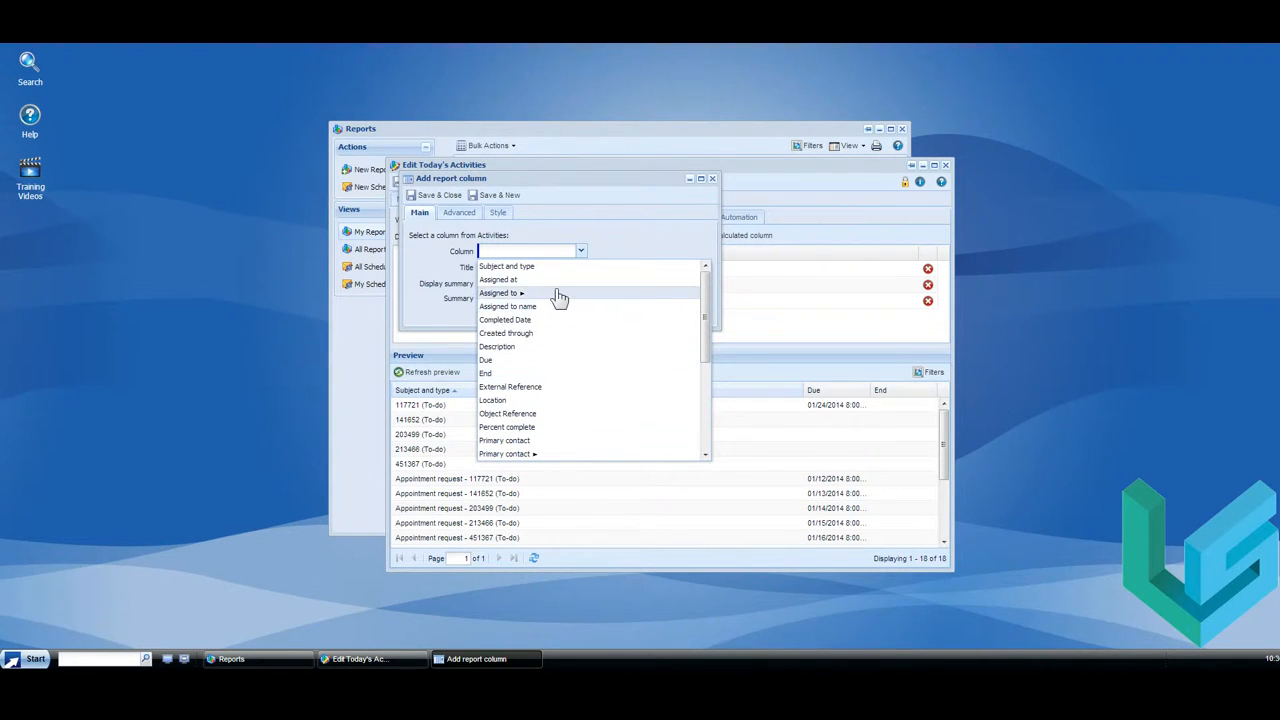
pyautogui.click(553, 307)
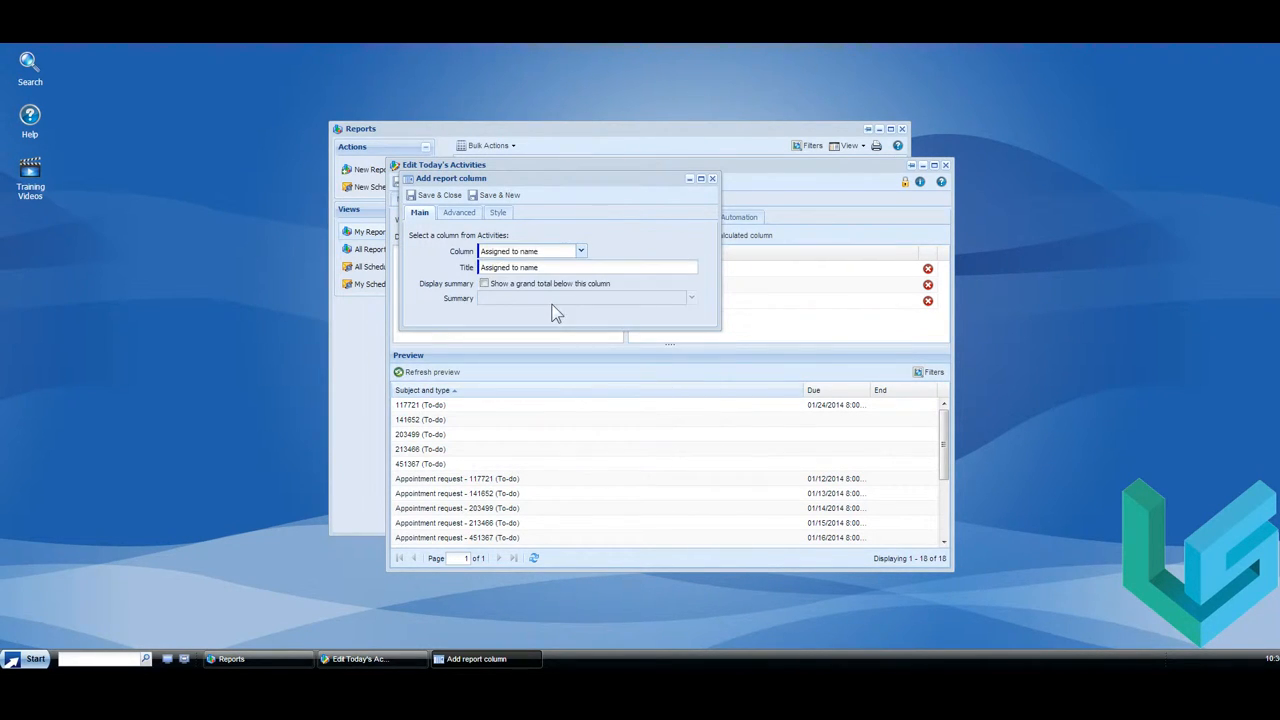
pyautogui.click(432, 195)
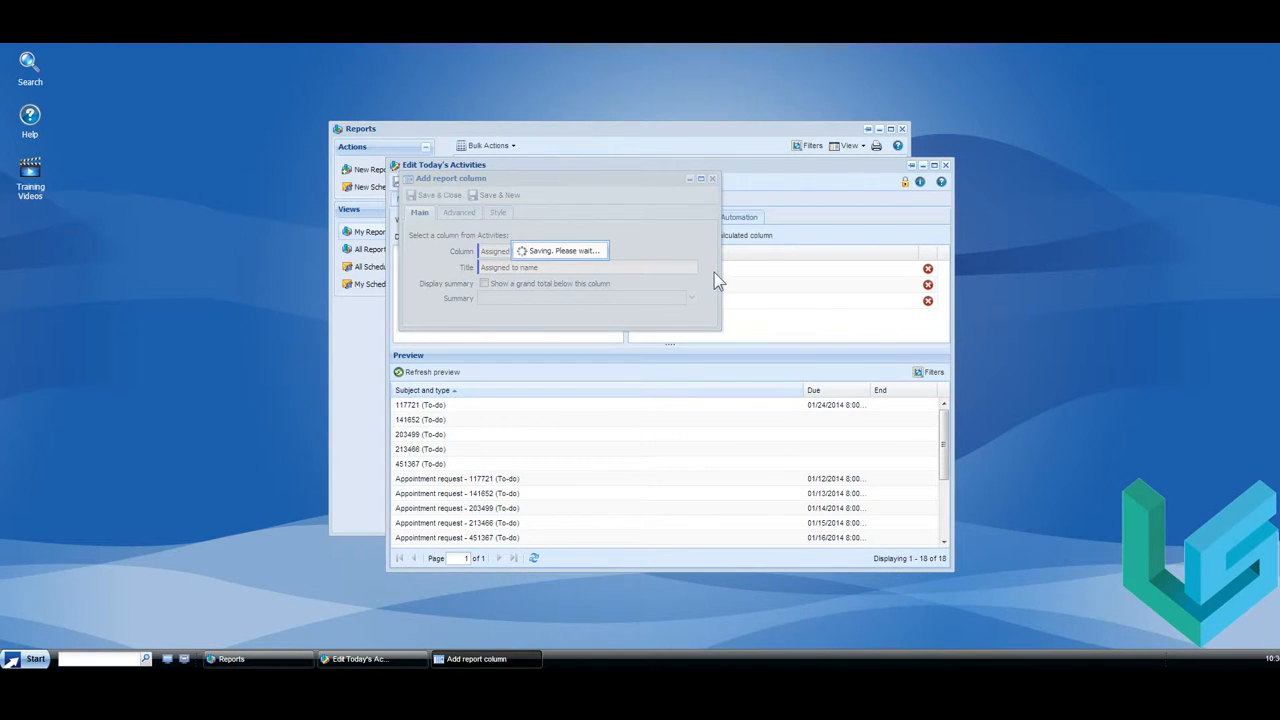
# Add the Status column to the report's Details view, then refresh the preview and check its rows.
pyautogui.click(660, 237)
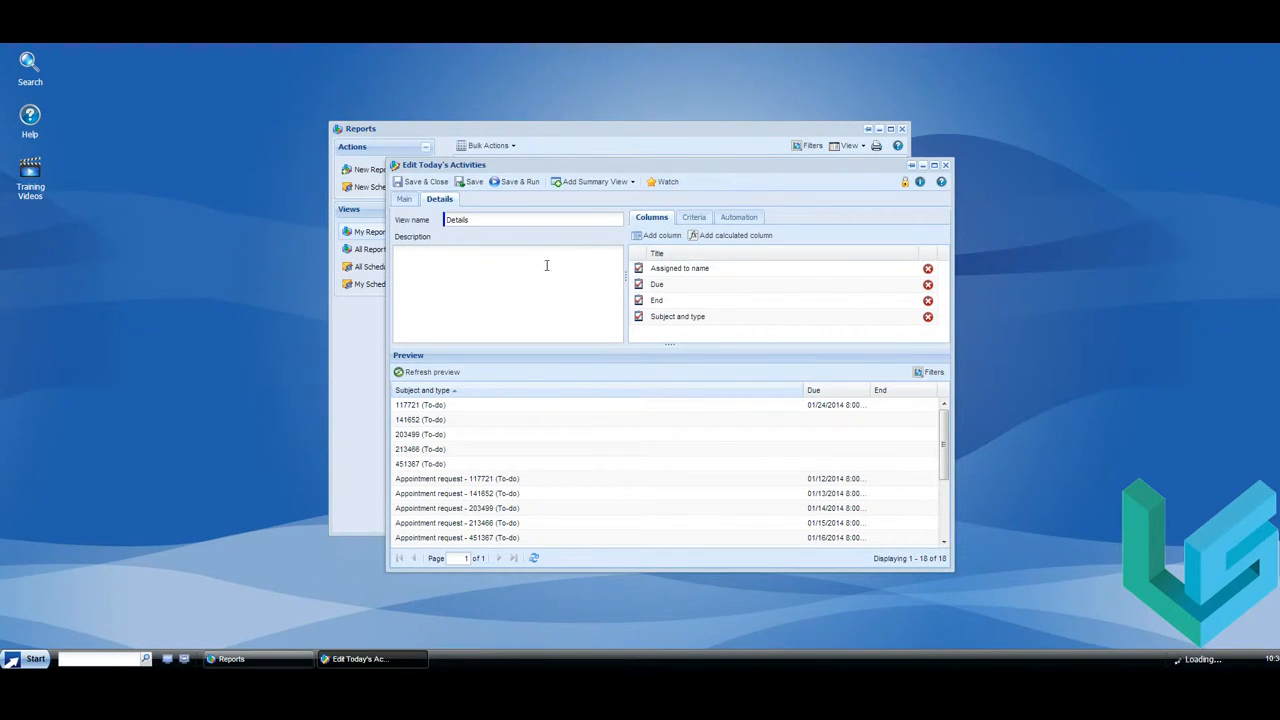
pyautogui.click(580, 252)
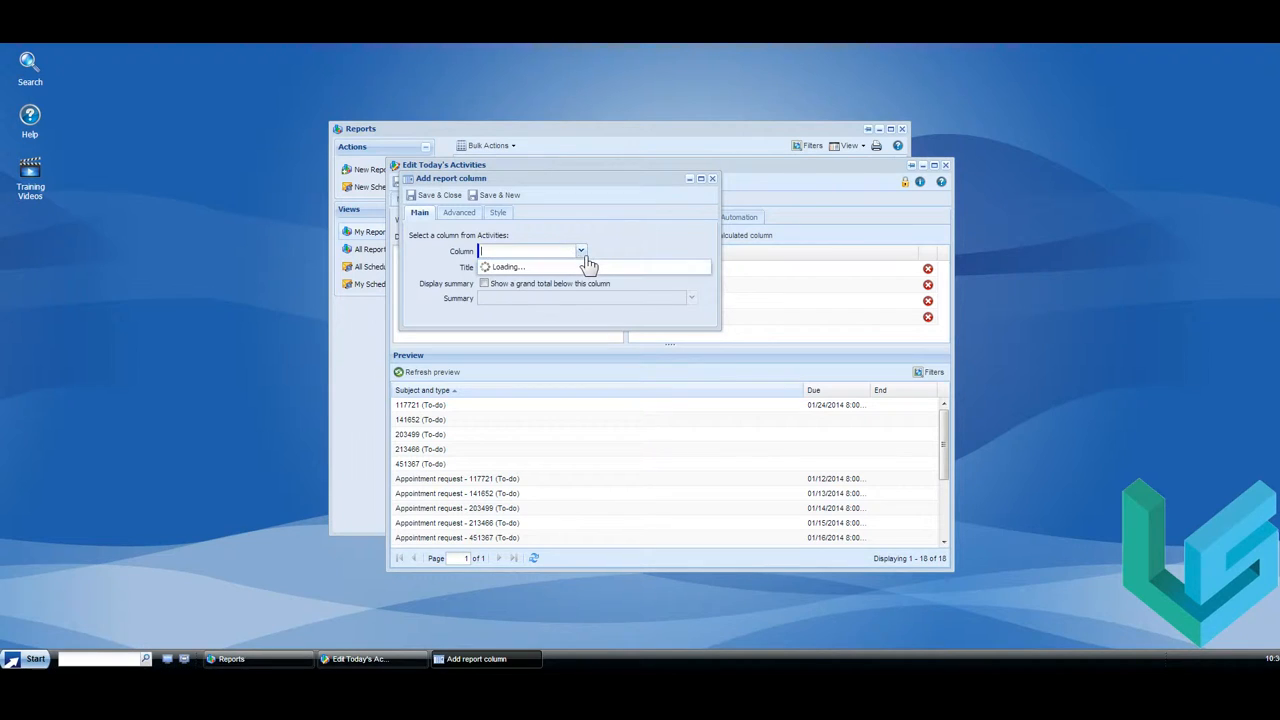
pyautogui.scroll(-3, 572, 320)
pyautogui.click(574, 416)
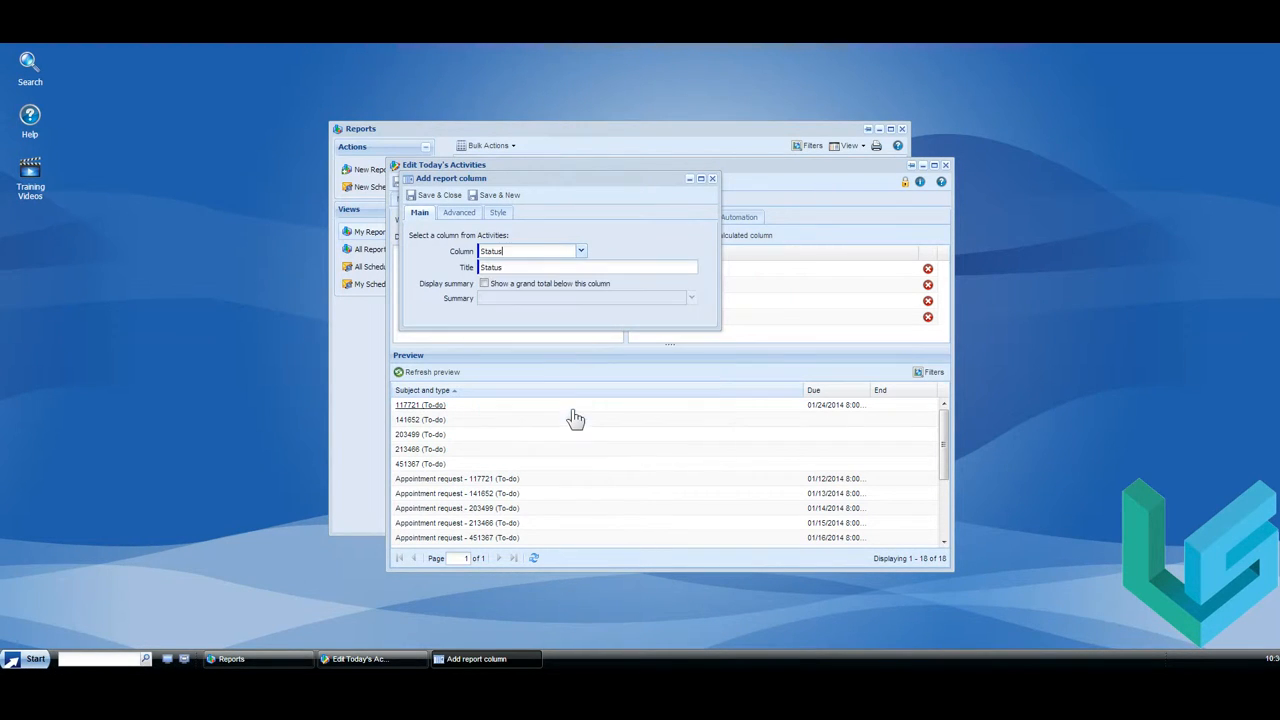
pyautogui.click(436, 196)
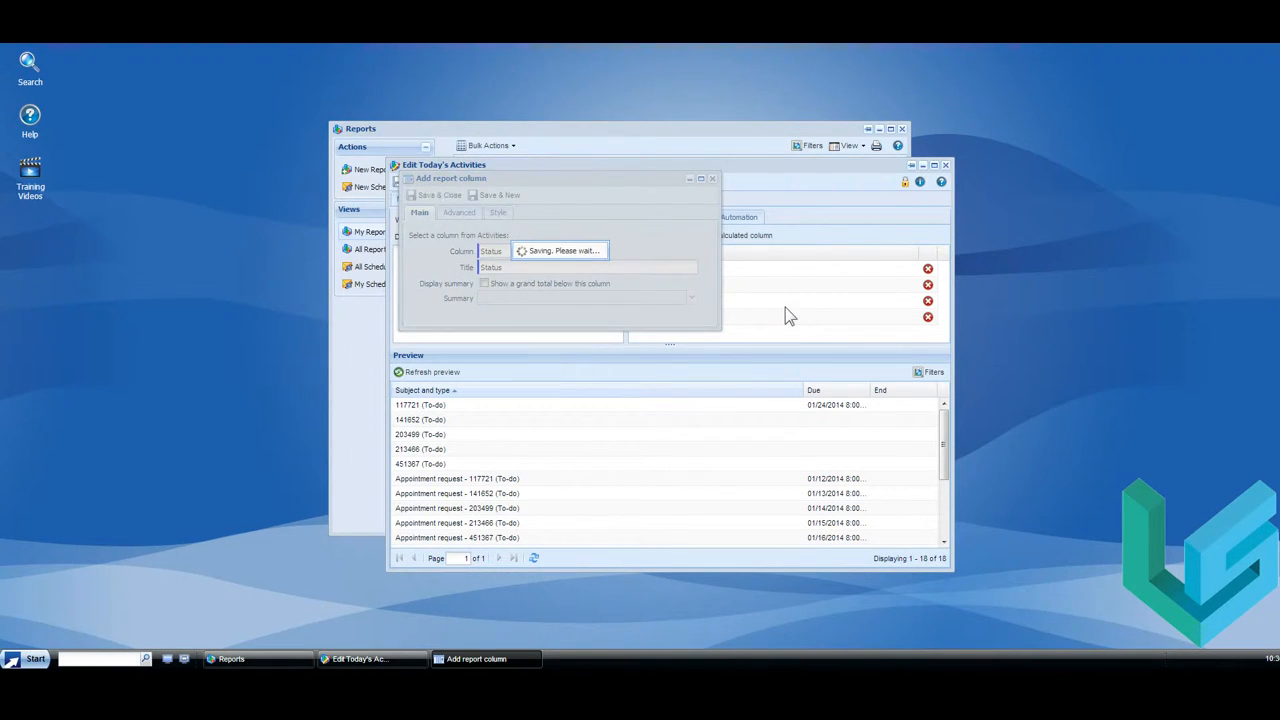
pyautogui.click(463, 371)
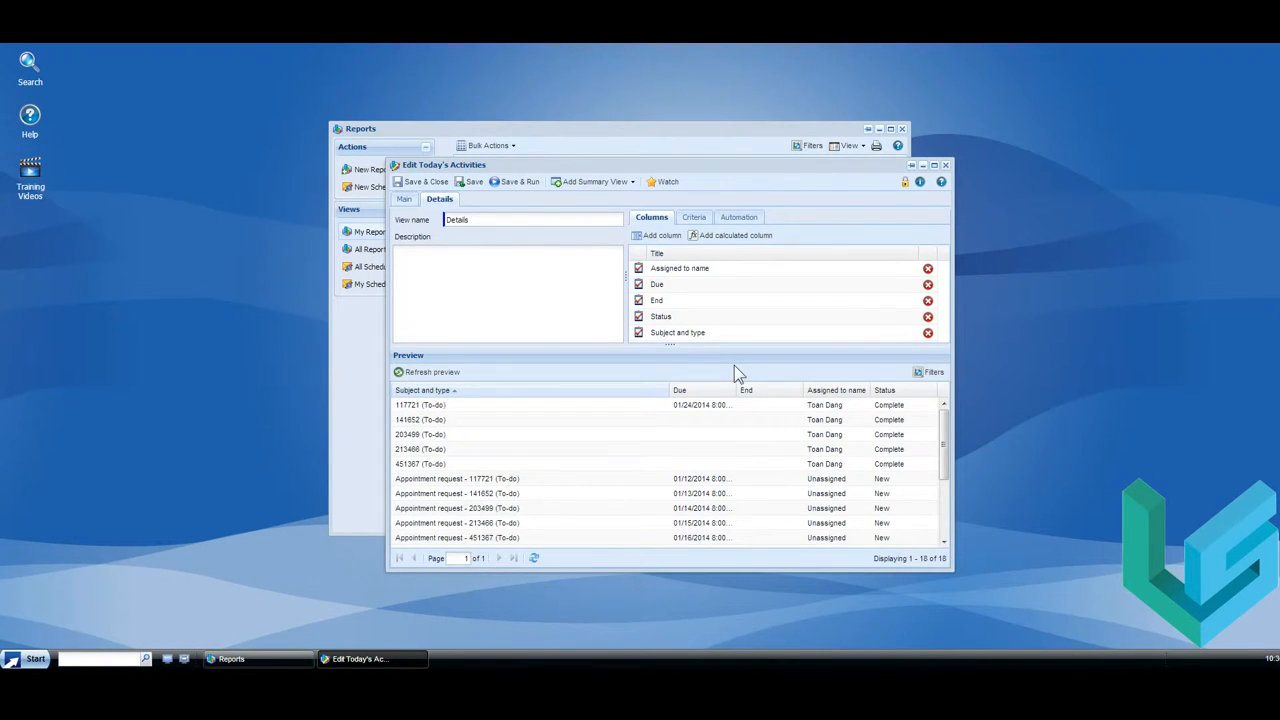
pyautogui.scroll(-3, 756, 460)
pyautogui.scroll(3, 756, 470)
pyautogui.scroll(-3, 806, 418)
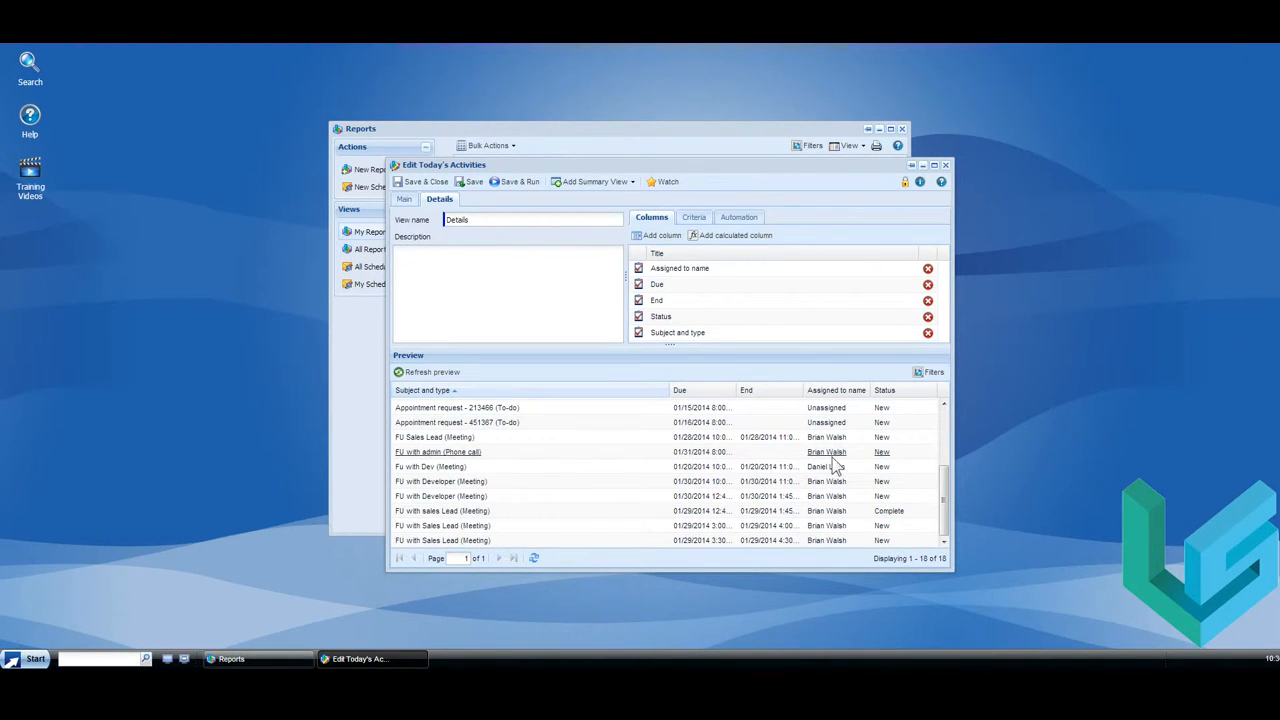
pyautogui.scroll(3, 791, 463)
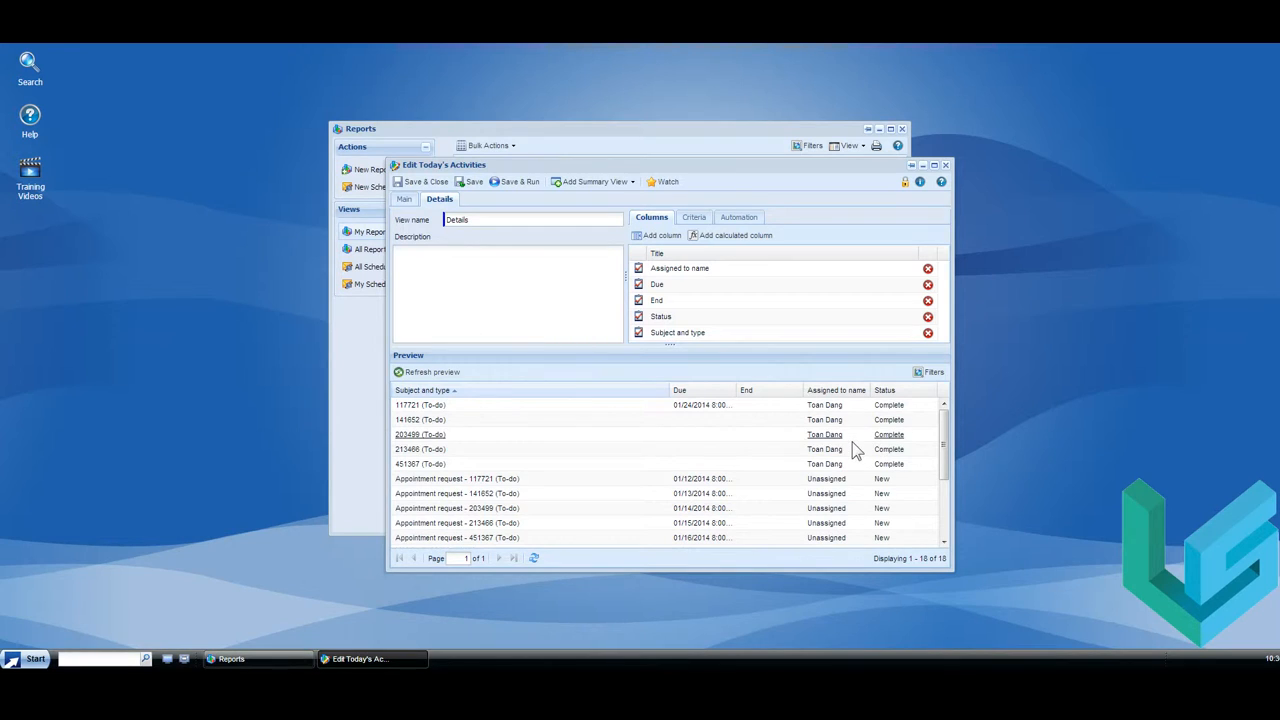
pyautogui.scroll(-3, 846, 446)
pyautogui.scroll(3, 840, 440)
# Add a criterion to the Details view with column Due and operator "today", and refresh the preview.
pyautogui.click(690, 220)
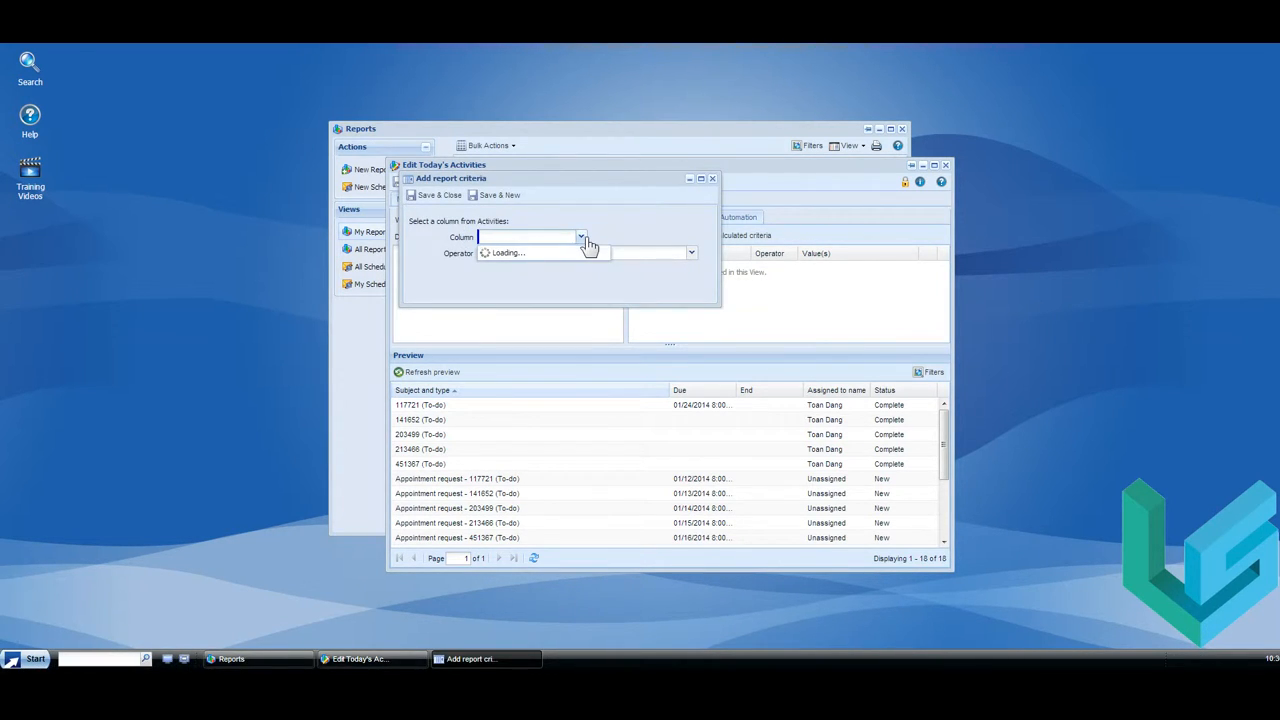
pyautogui.click(549, 364)
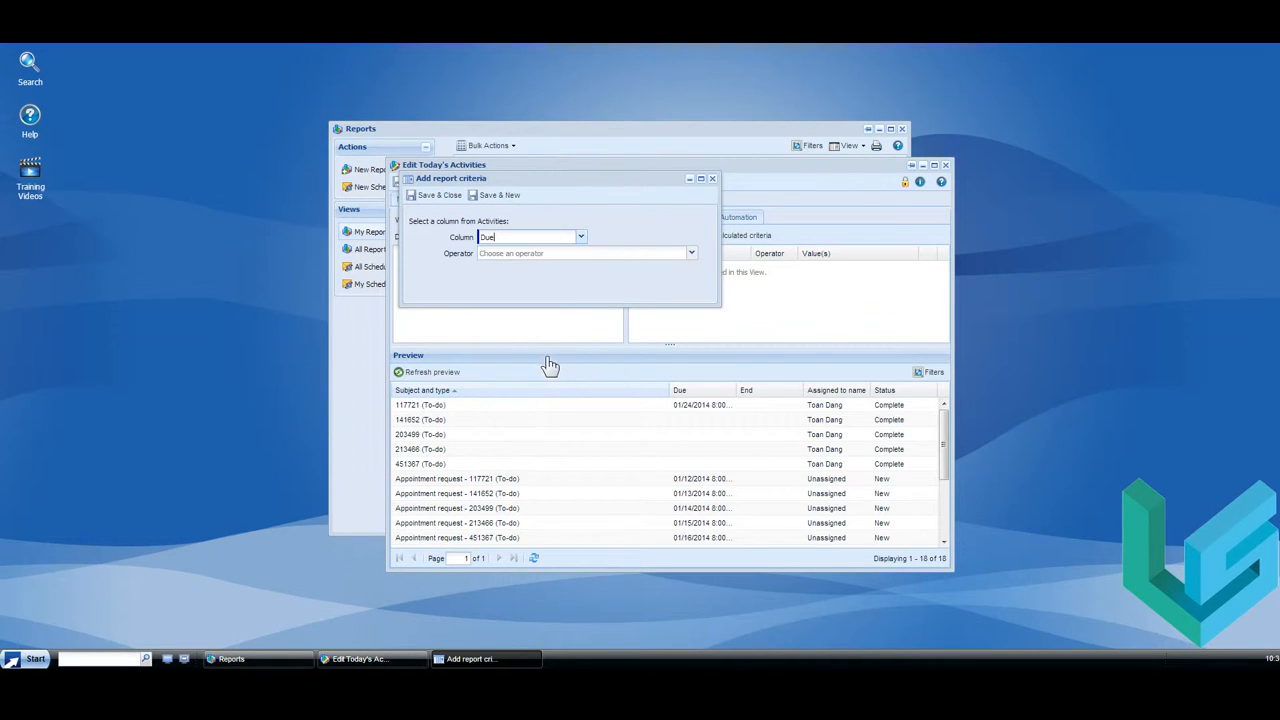
pyautogui.click(690, 253)
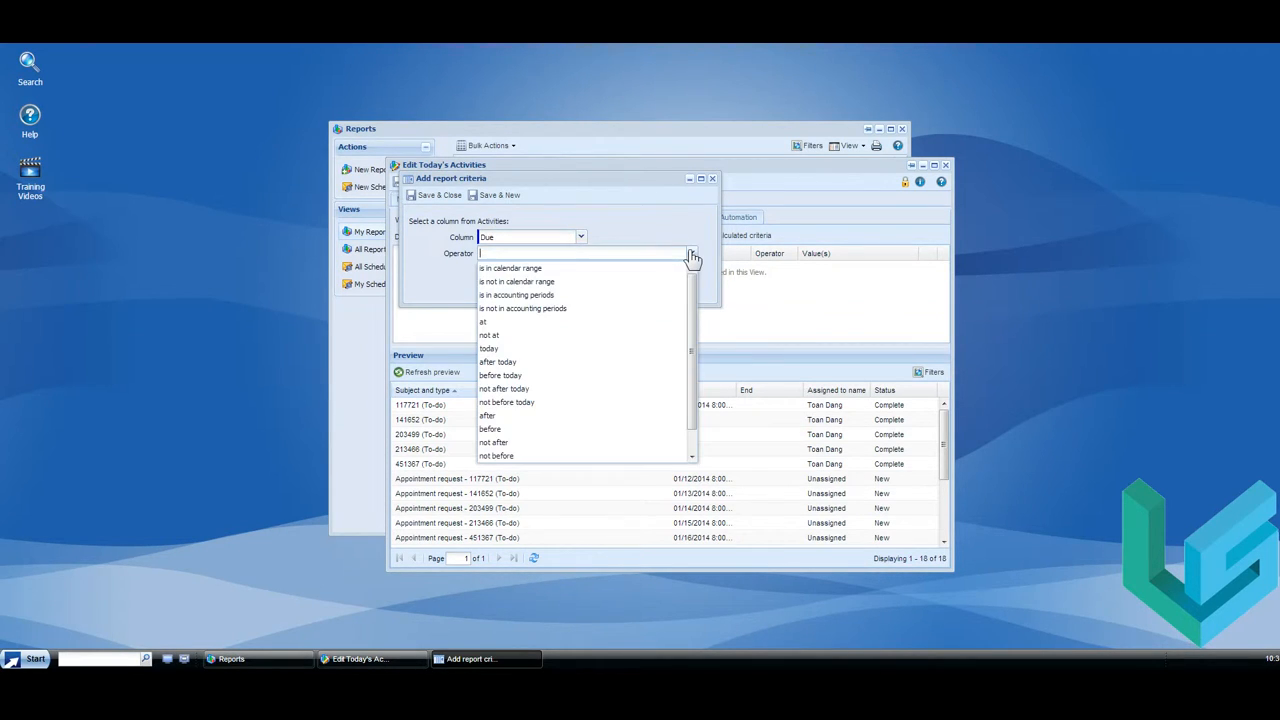
pyautogui.click(523, 350)
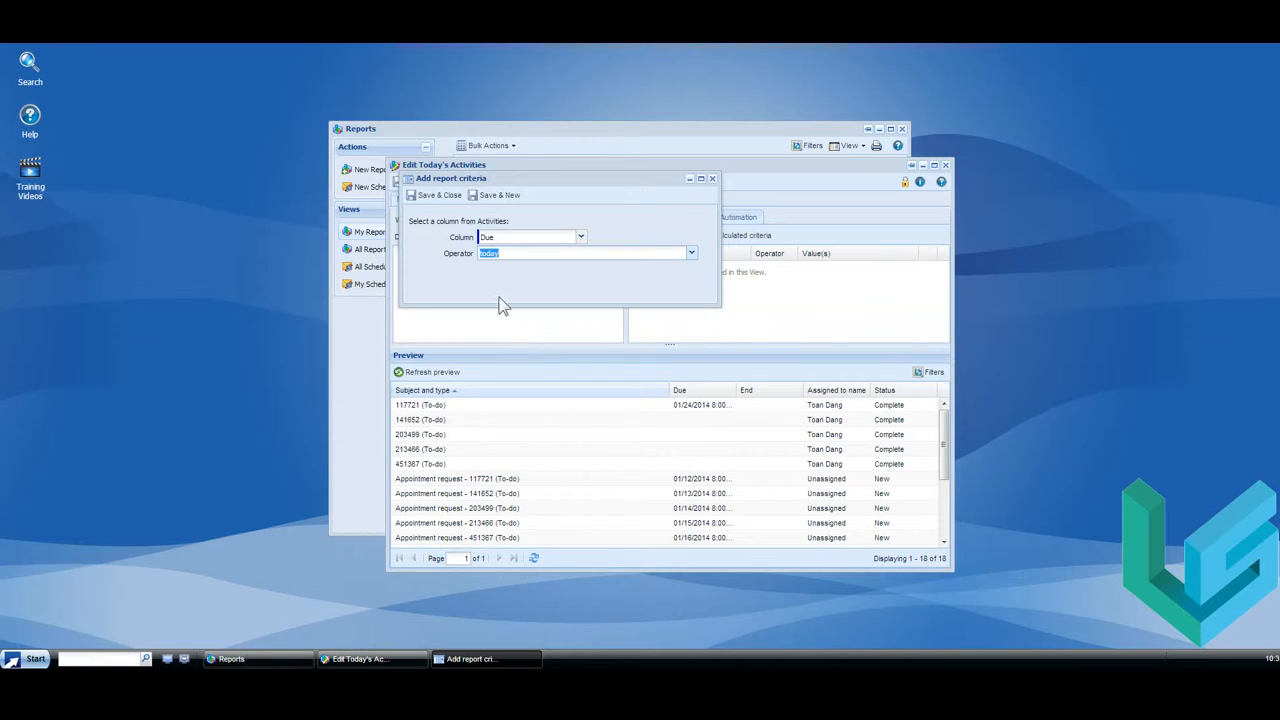
pyautogui.click(436, 196)
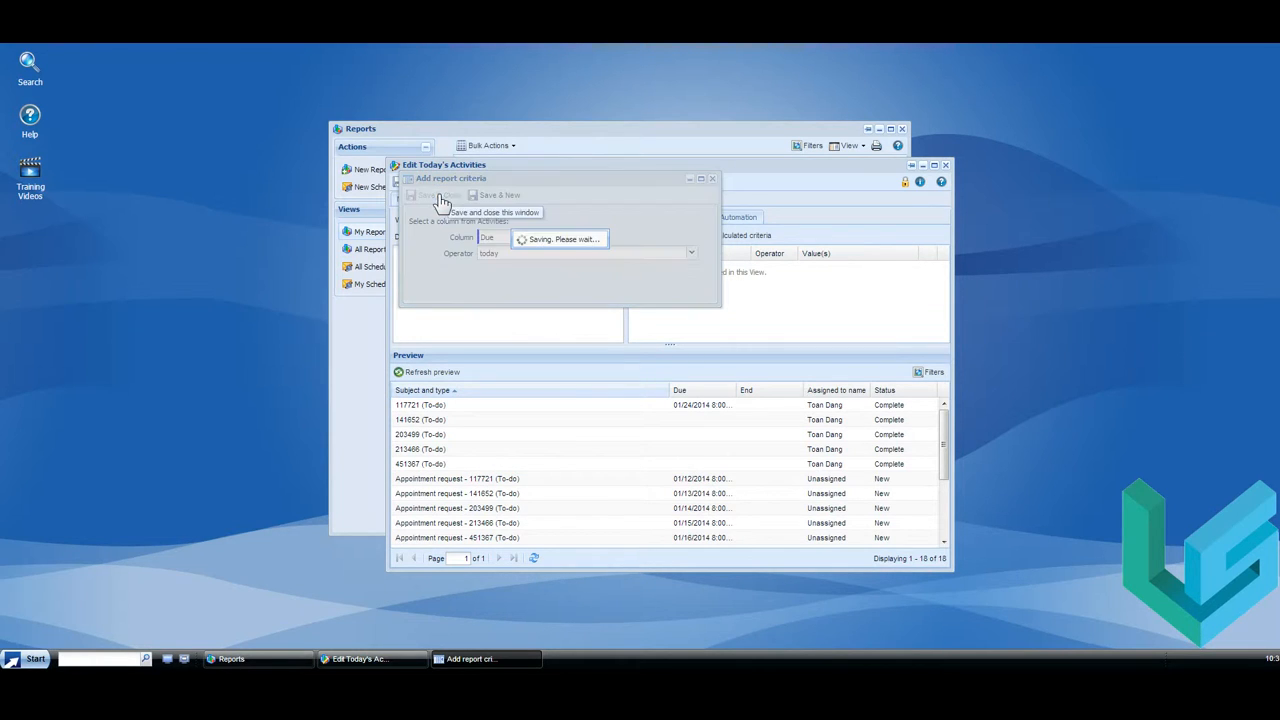
pyautogui.click(450, 372)
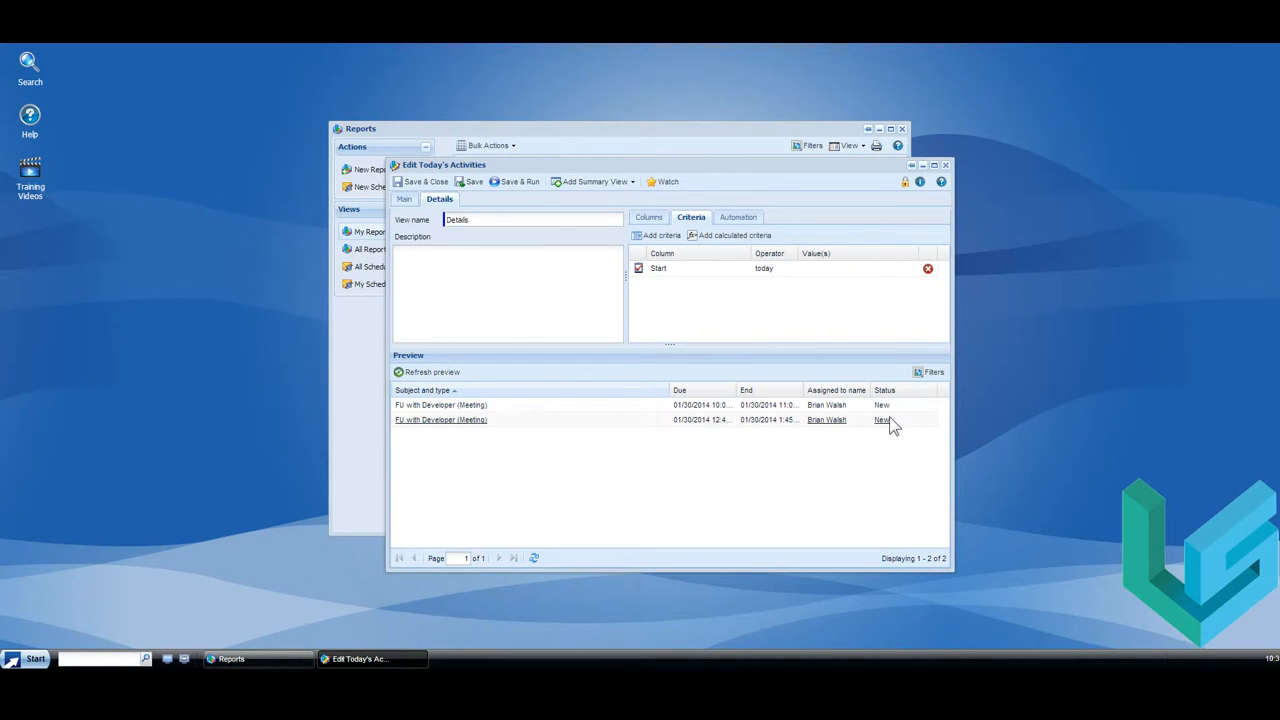
# Add a second criterion to the Details view requiring that Status is not "Complete", and refresh the preview.
pyautogui.click(668, 238)
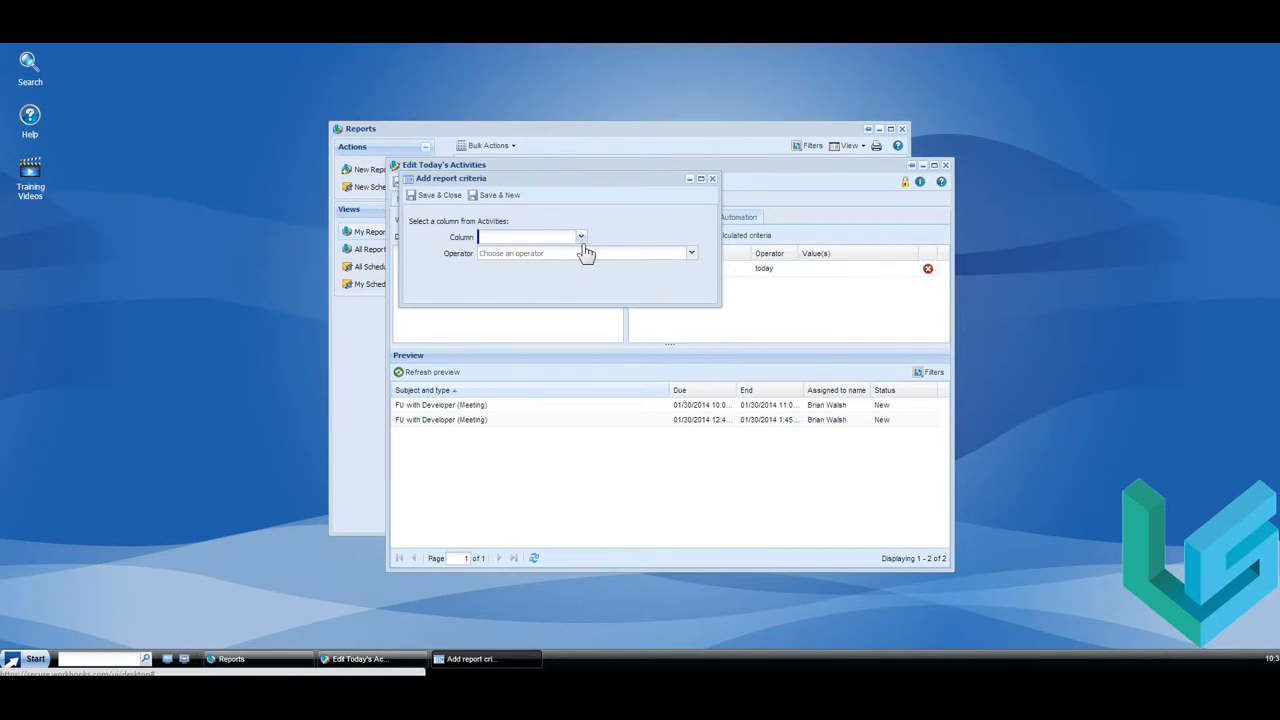
pyautogui.click(581, 237)
pyautogui.scroll(-5, 551, 363)
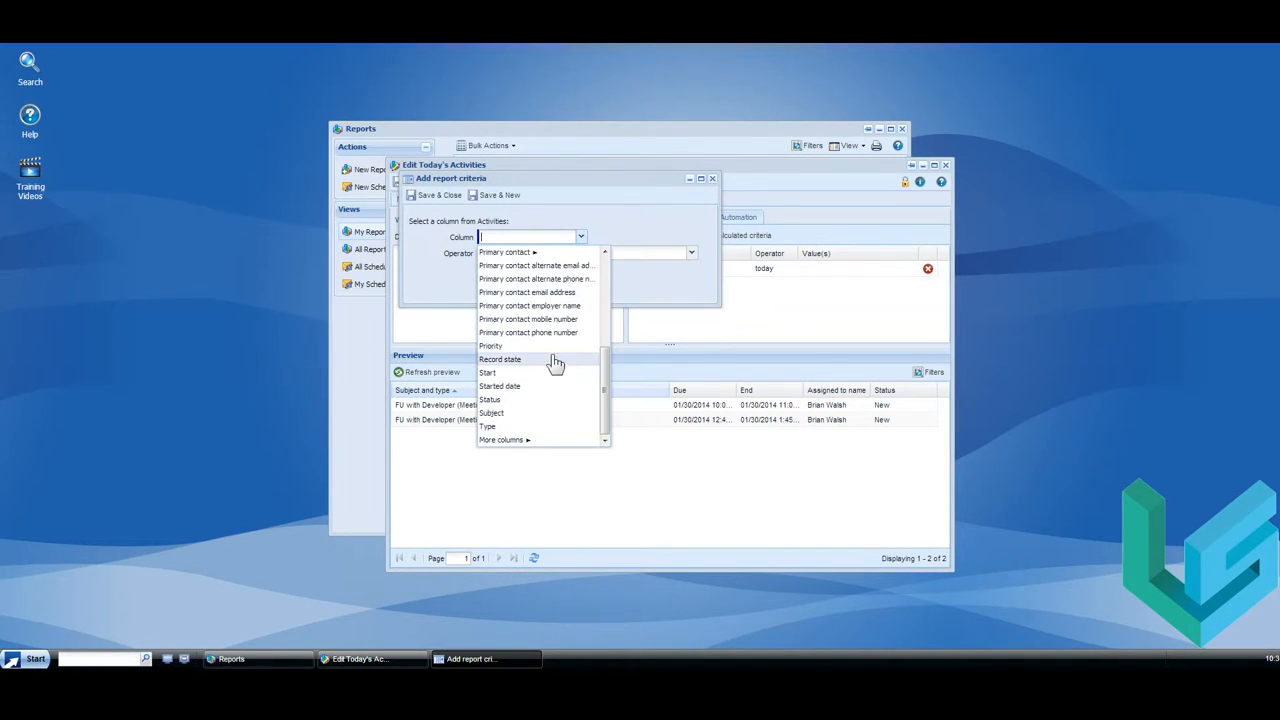
pyautogui.click(535, 400)
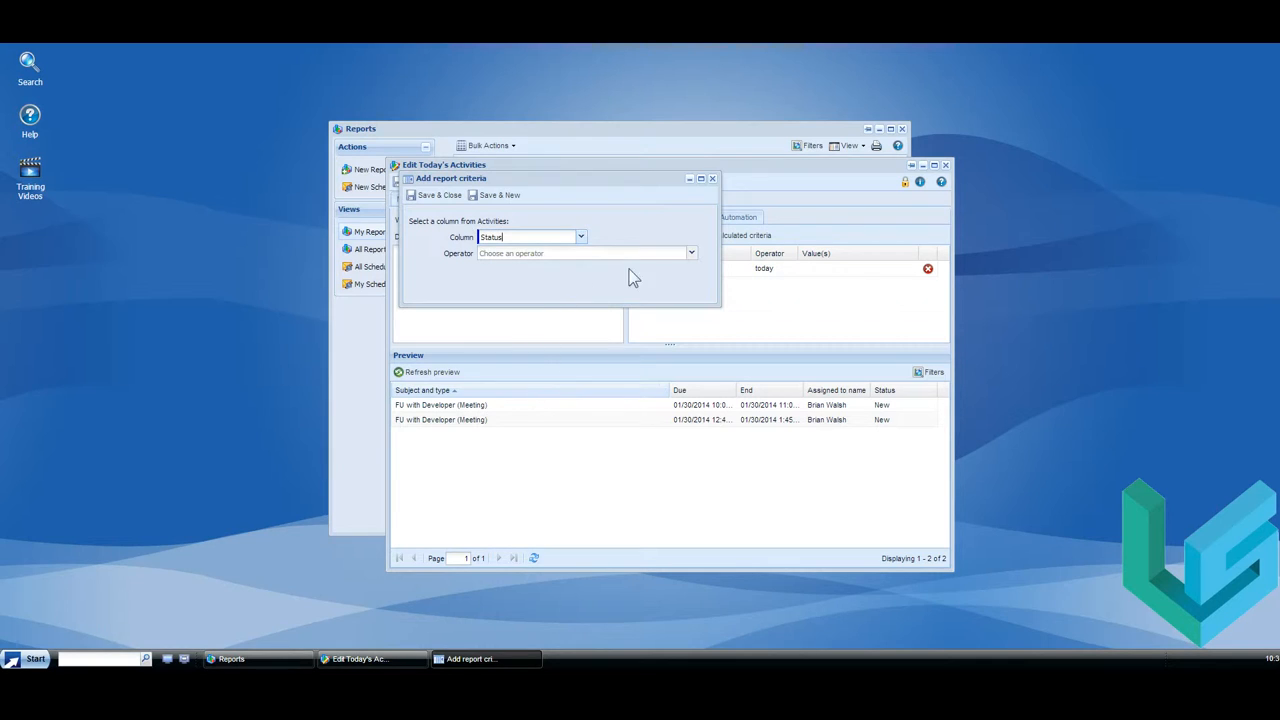
pyautogui.click(690, 254)
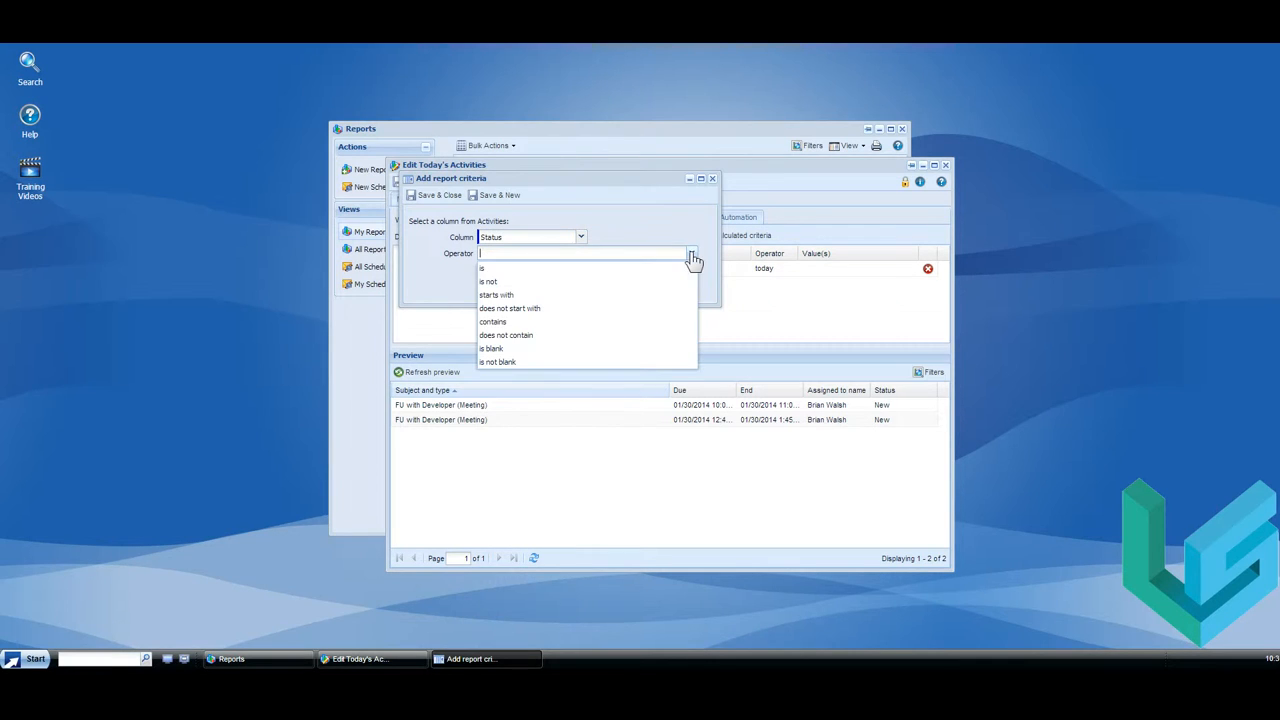
pyautogui.click(583, 283)
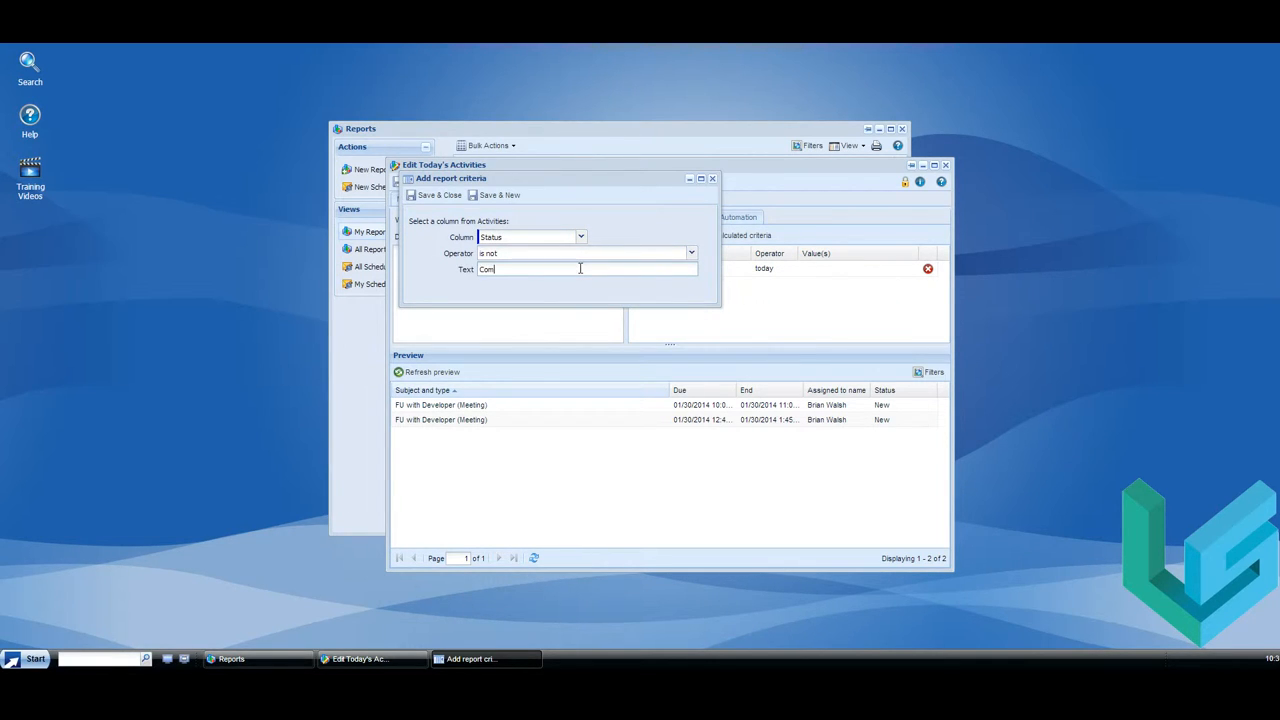
pyautogui.click(448, 196)
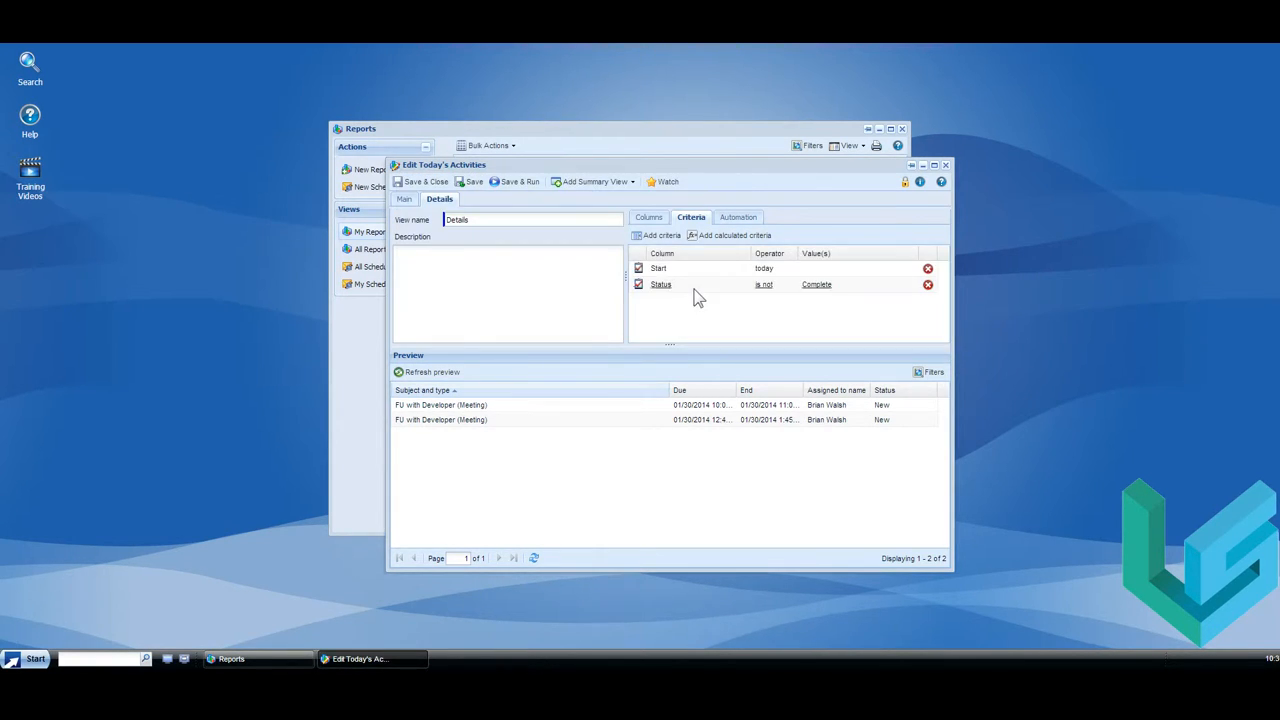
pyautogui.click(425, 372)
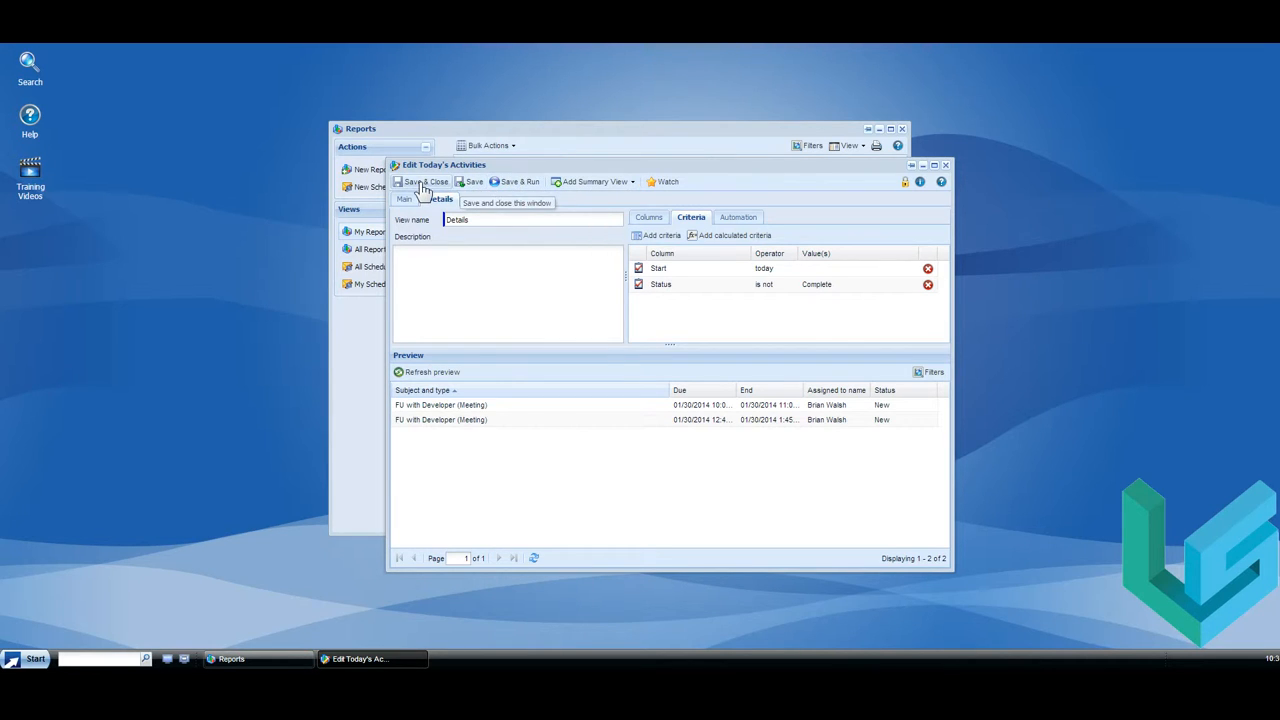
# Save and run the Today's Activities report, then close its results and the report editor.
pyautogui.click(512, 188)
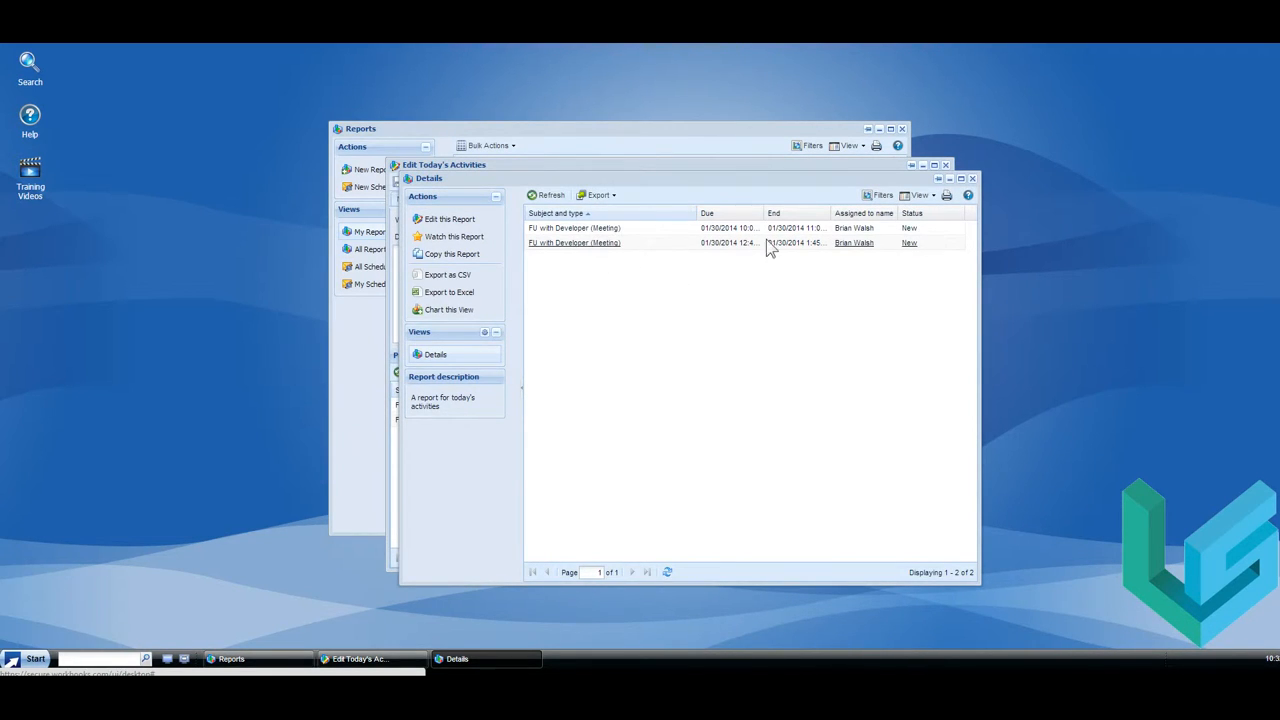
pyautogui.click(971, 179)
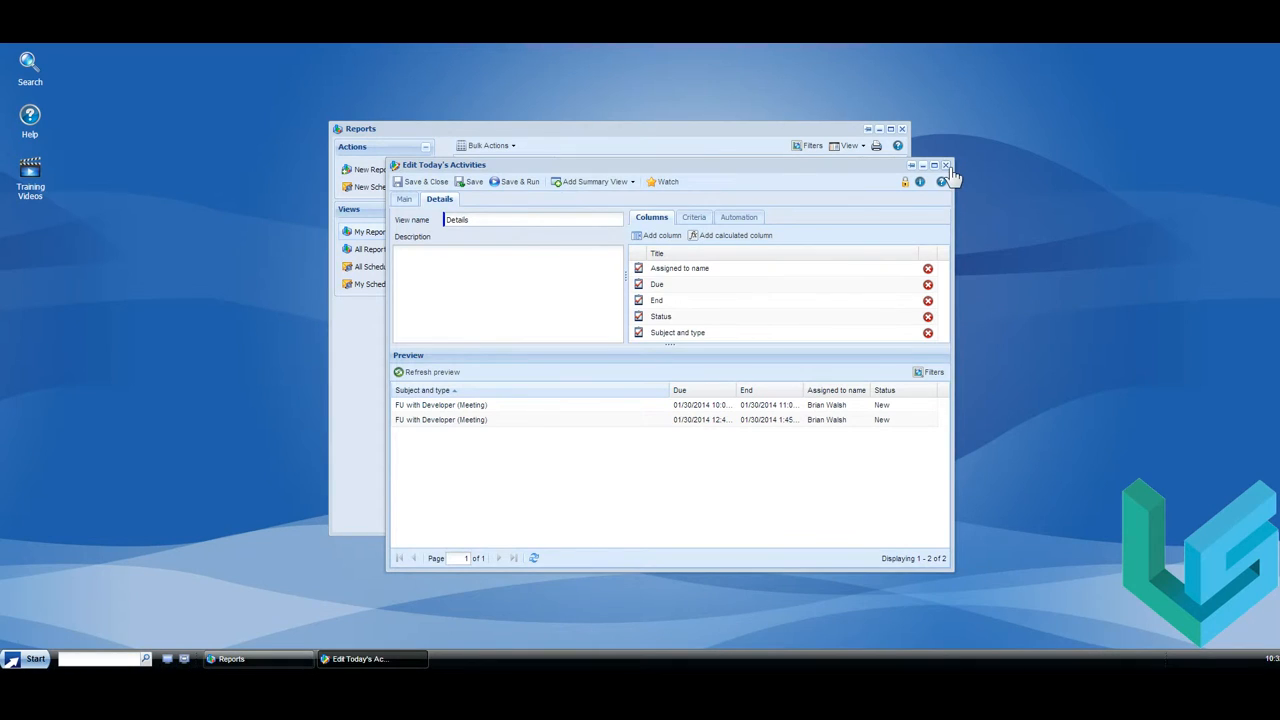
pyautogui.click(946, 166)
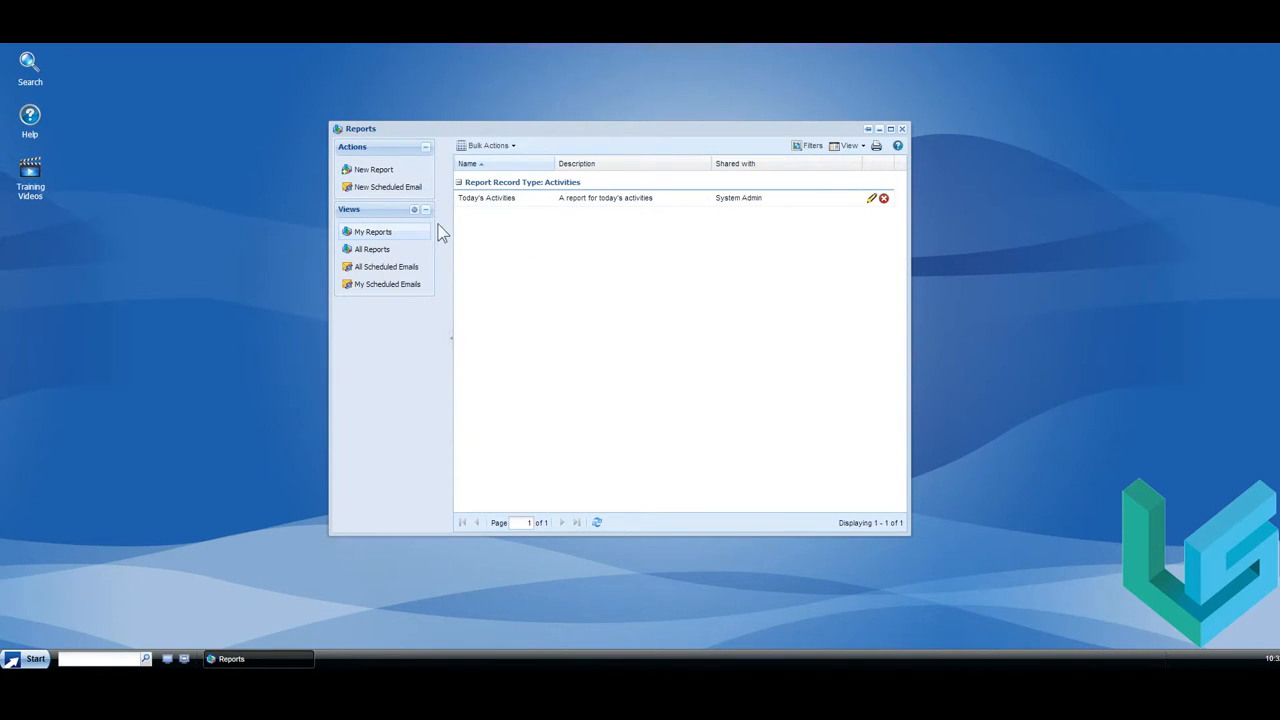
# Create a new report as a copy of the existing Today's Activities report.
pyautogui.click(384, 172)
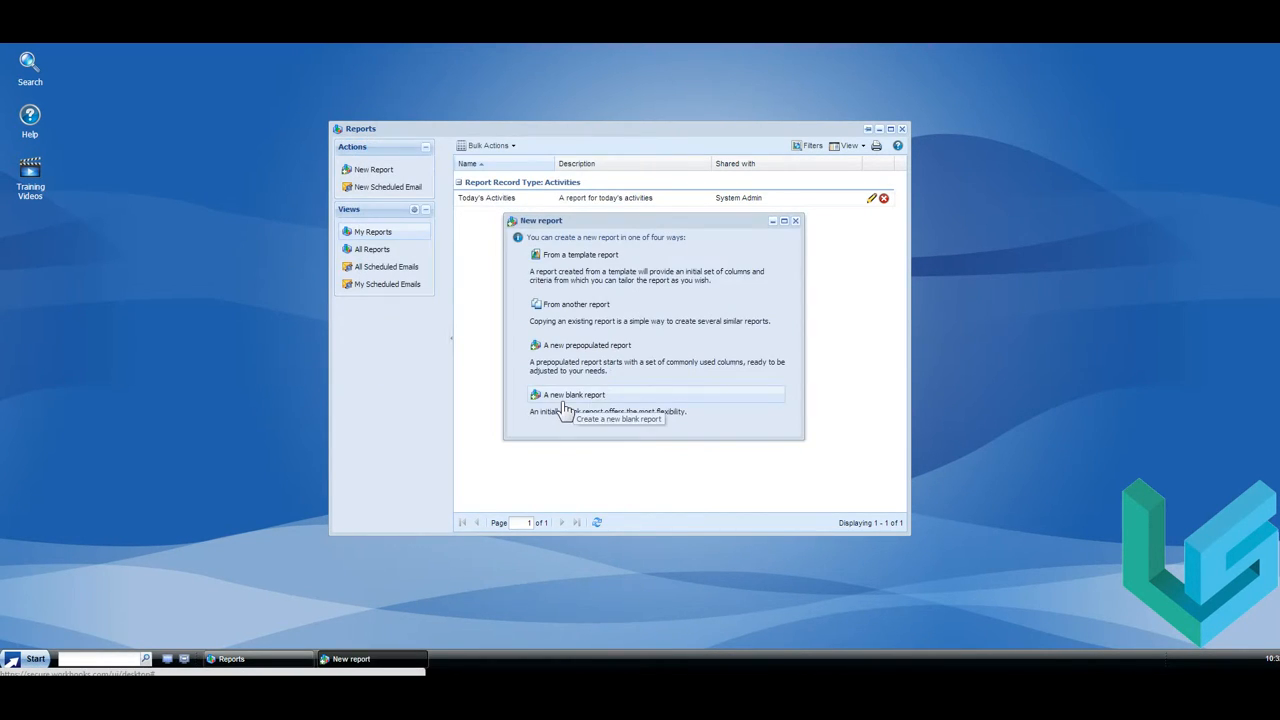
pyautogui.click(576, 306)
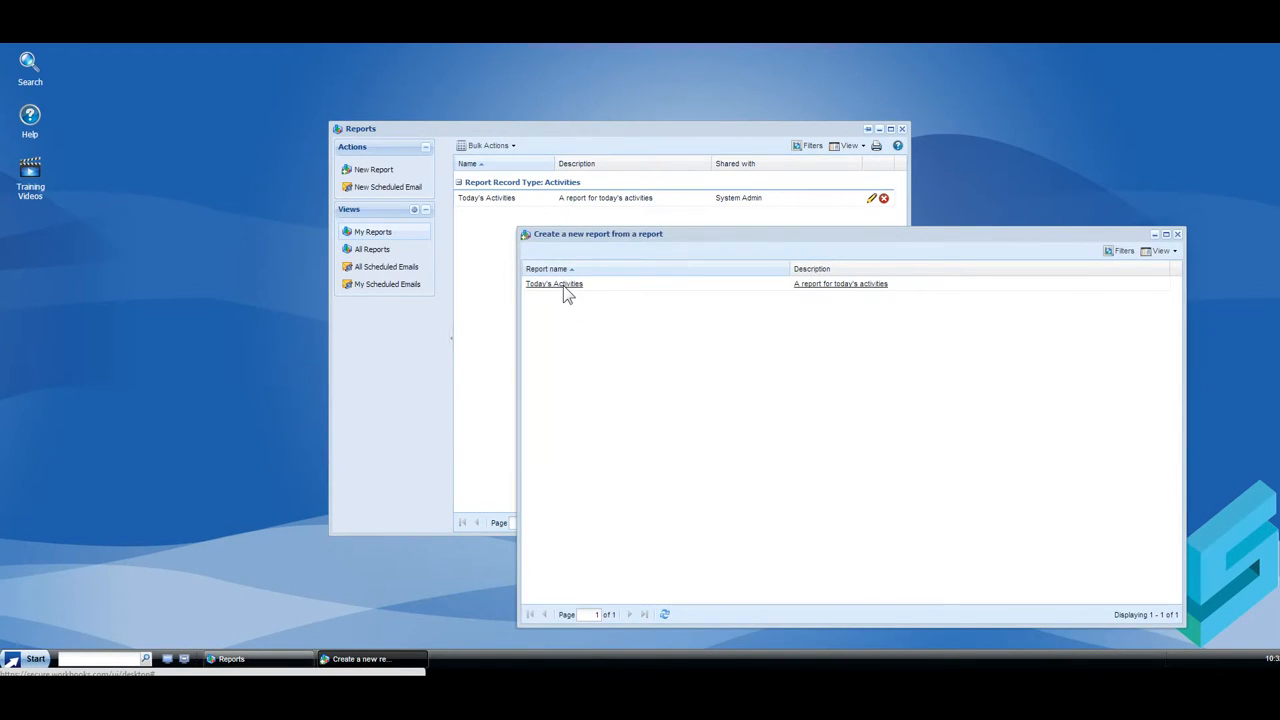
pyautogui.click(566, 287)
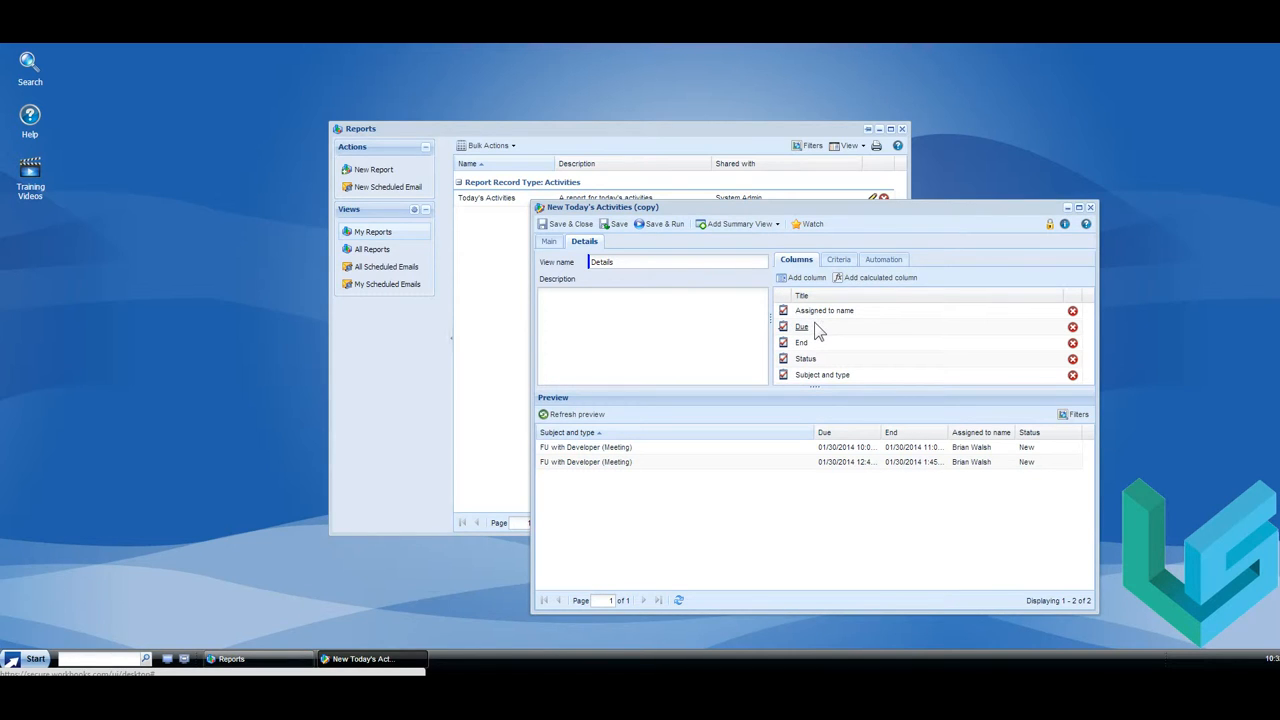
# Rename the copied report to "Overdue Activities" in its main settings.
pyautogui.click(556, 244)
pyautogui.moveTo(701, 264); pyautogui.dragTo(596, 259)
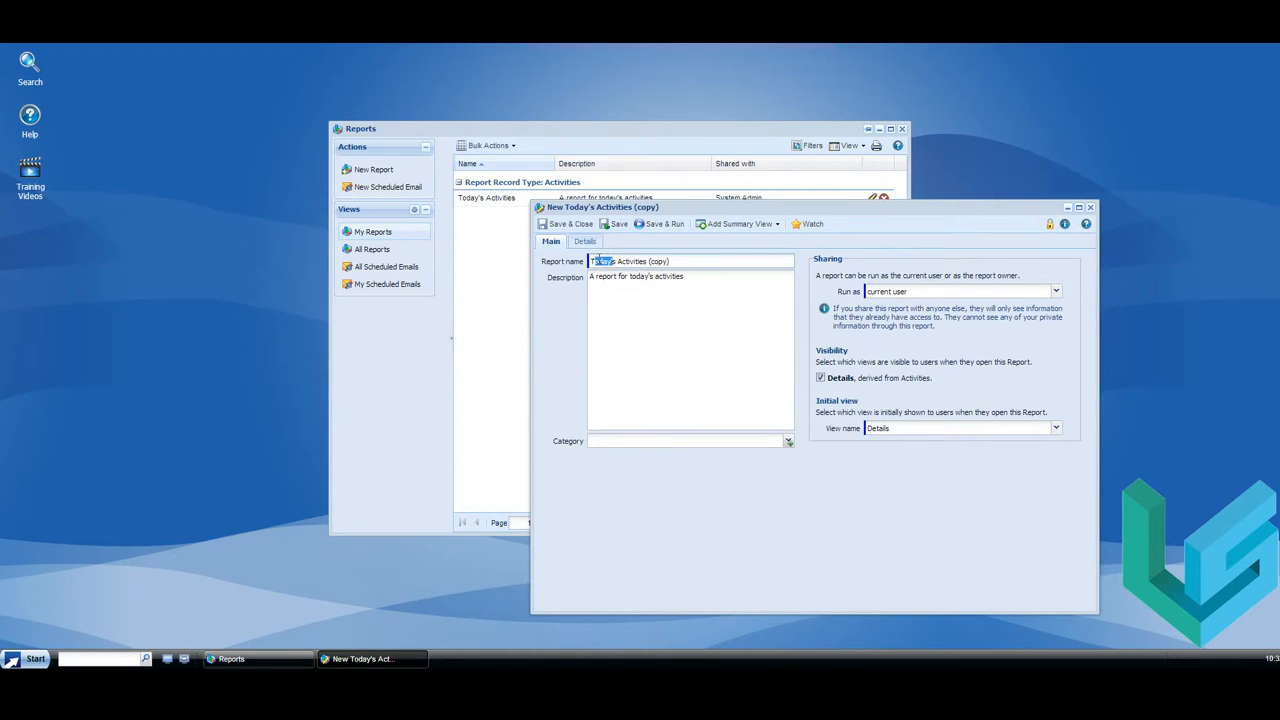
pyautogui.doubleClick(616, 260)
pyautogui.write('Overdue')
pyautogui.press('BackSpace')
pyautogui.rightClick(612, 261)
pyautogui.click(652, 276)
pyautogui.press('BackSpace')
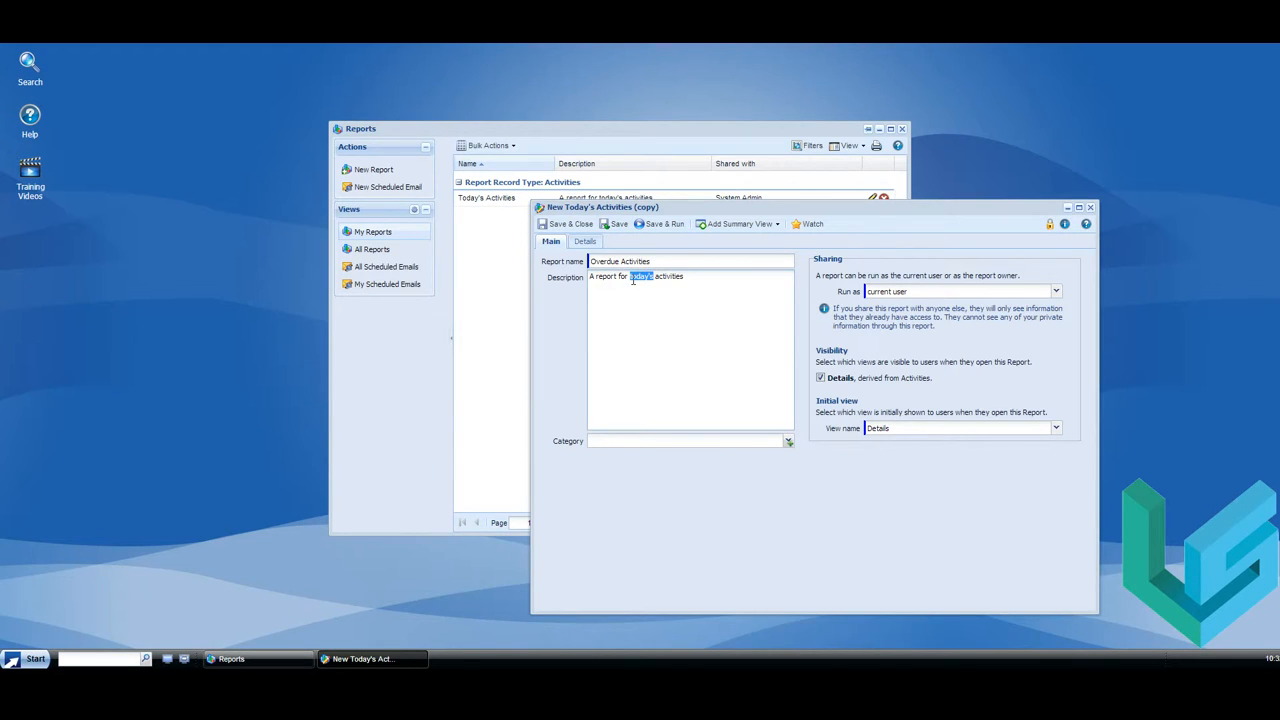
# Change the report's description to "A report for overdue activities" and save the report.
pyautogui.write('overdue')
pyautogui.click(616, 226)
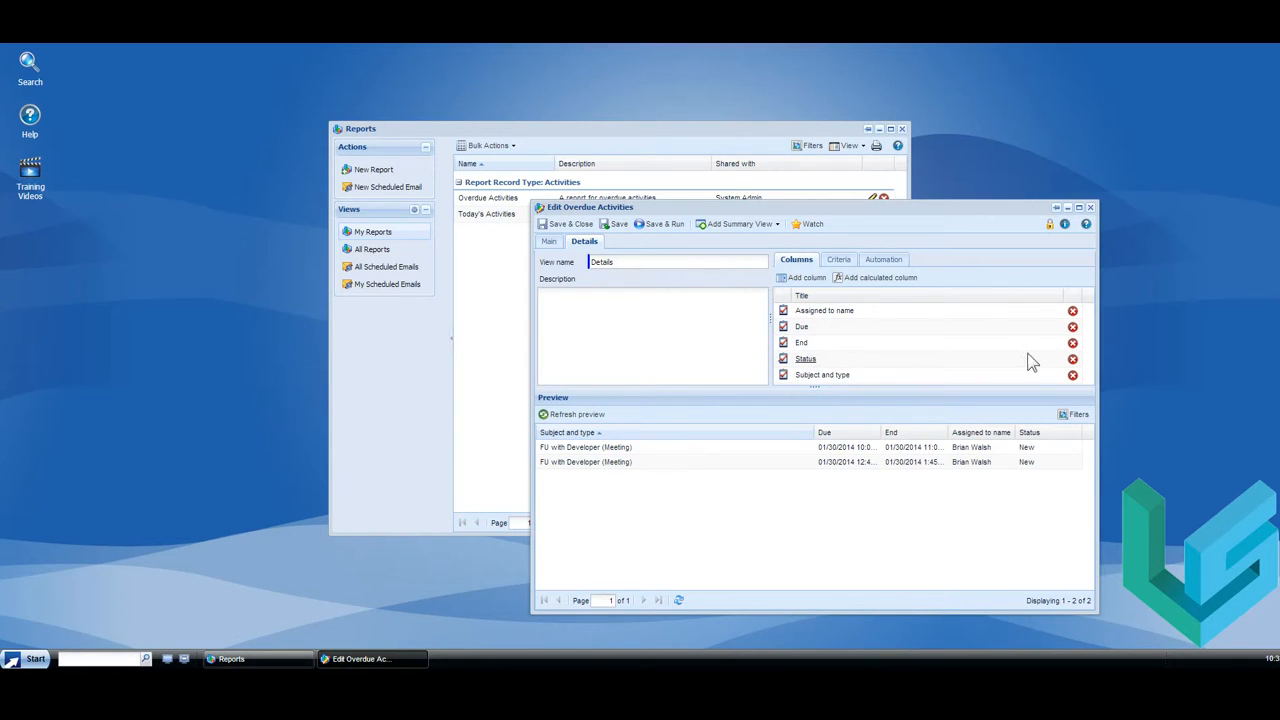
# Edit the Due criterion in the Overdue Activities Details view to use the operator "before today".
pyautogui.click(586, 416)
pyautogui.click(839, 262)
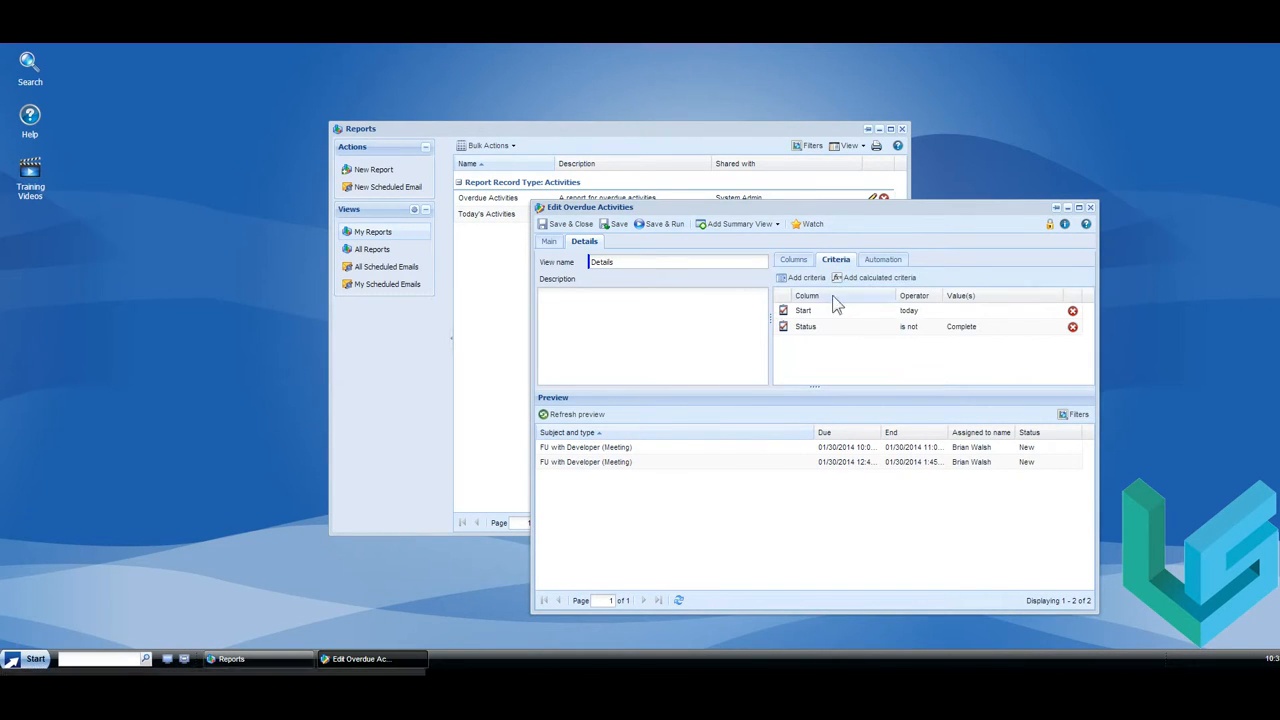
pyautogui.click(801, 313)
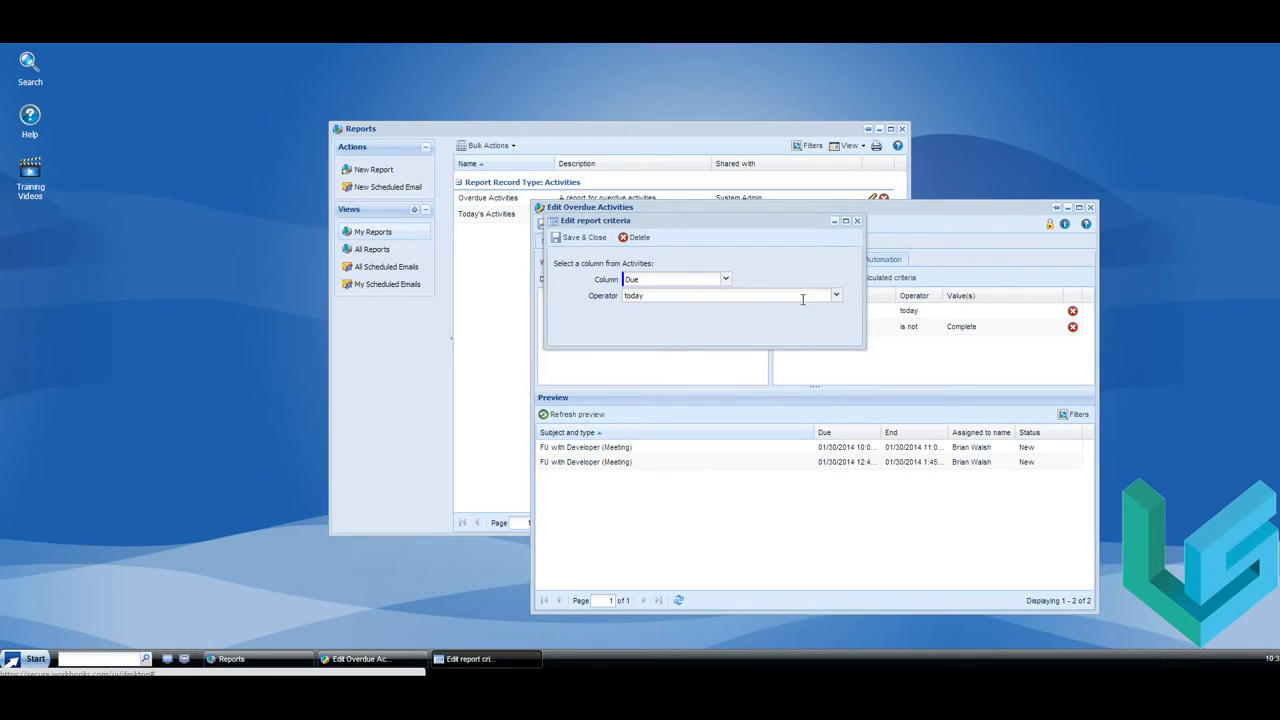
pyautogui.click(837, 297)
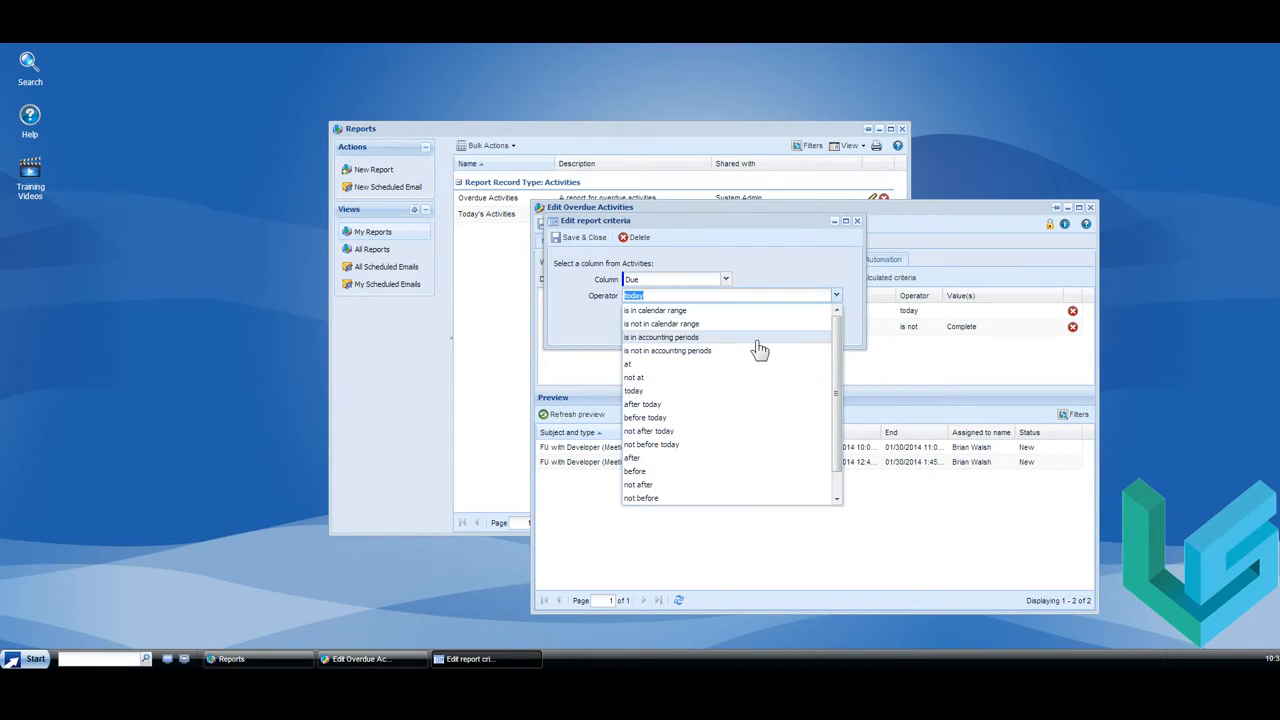
pyautogui.click(694, 417)
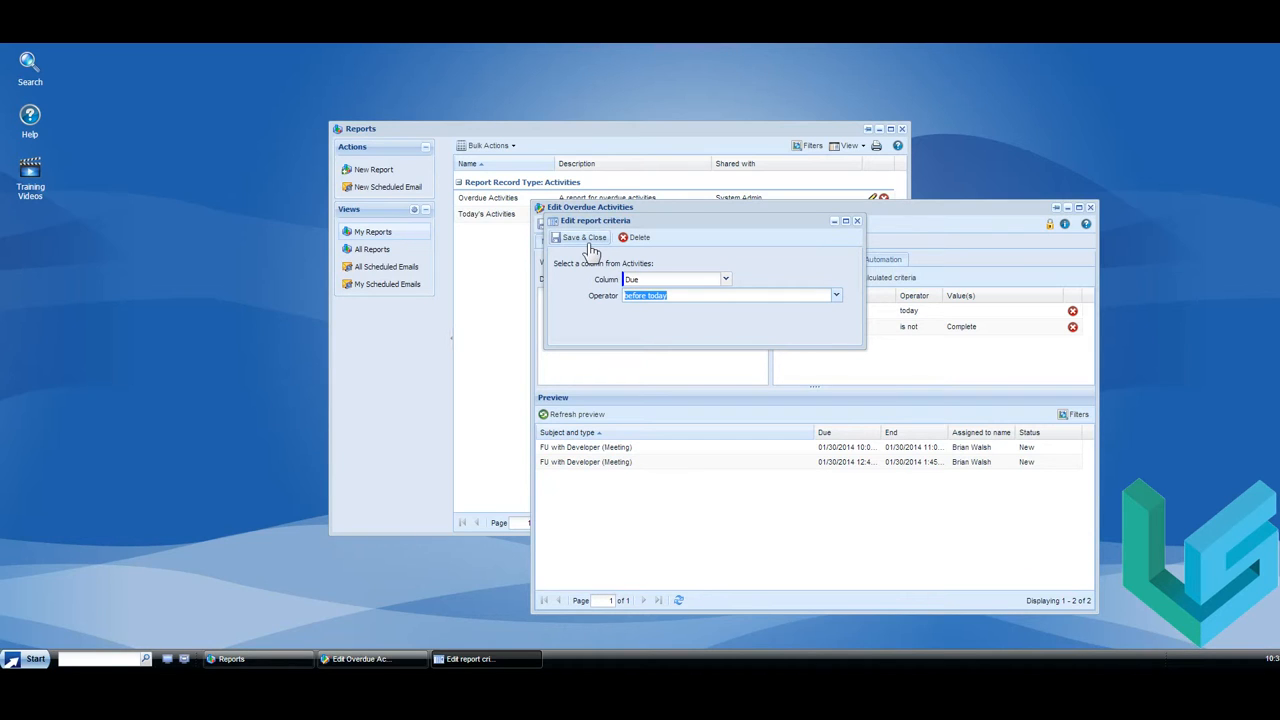
pyautogui.click(589, 241)
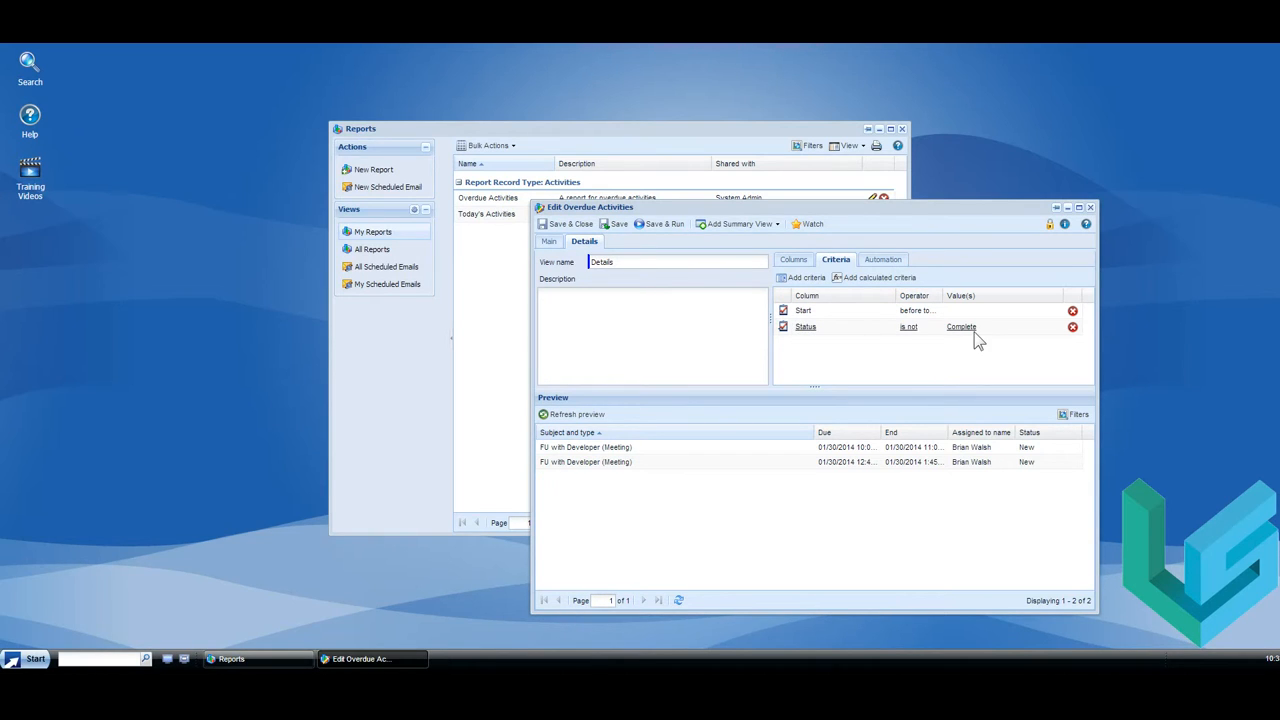
# Refresh the Overdue Activities preview, then save and close the report.
pyautogui.click(572, 410)
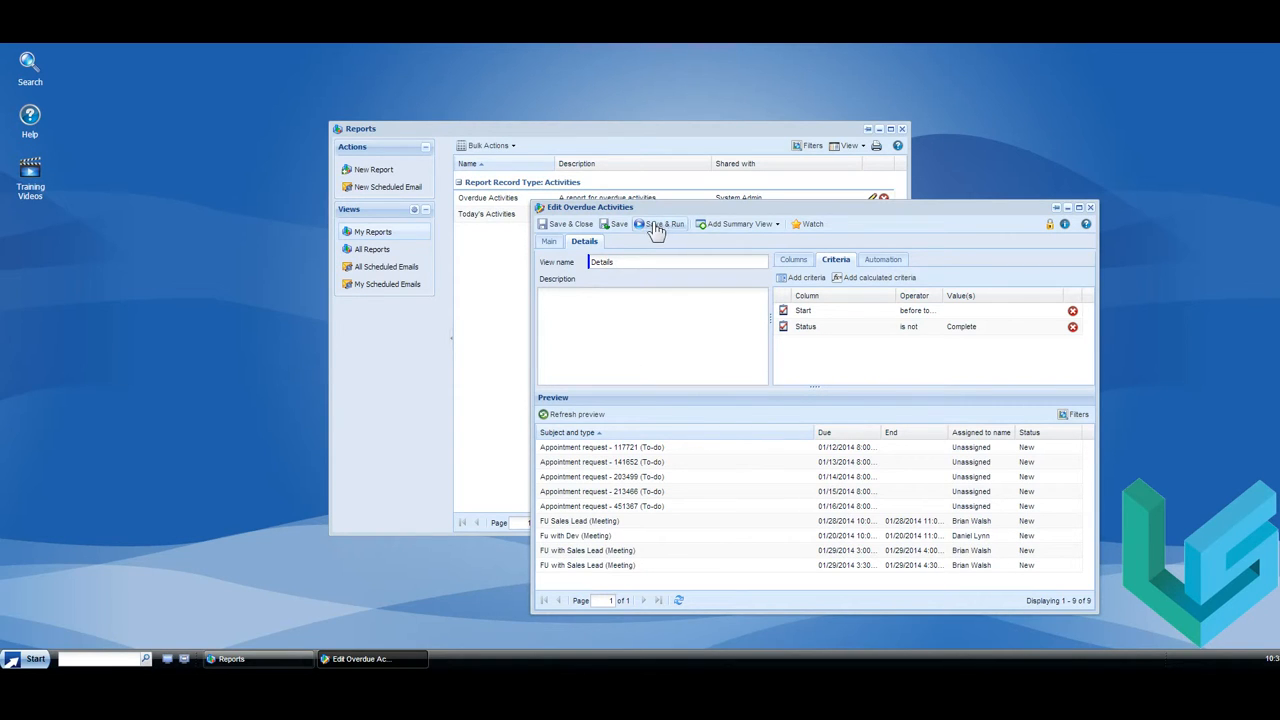
pyautogui.click(585, 229)
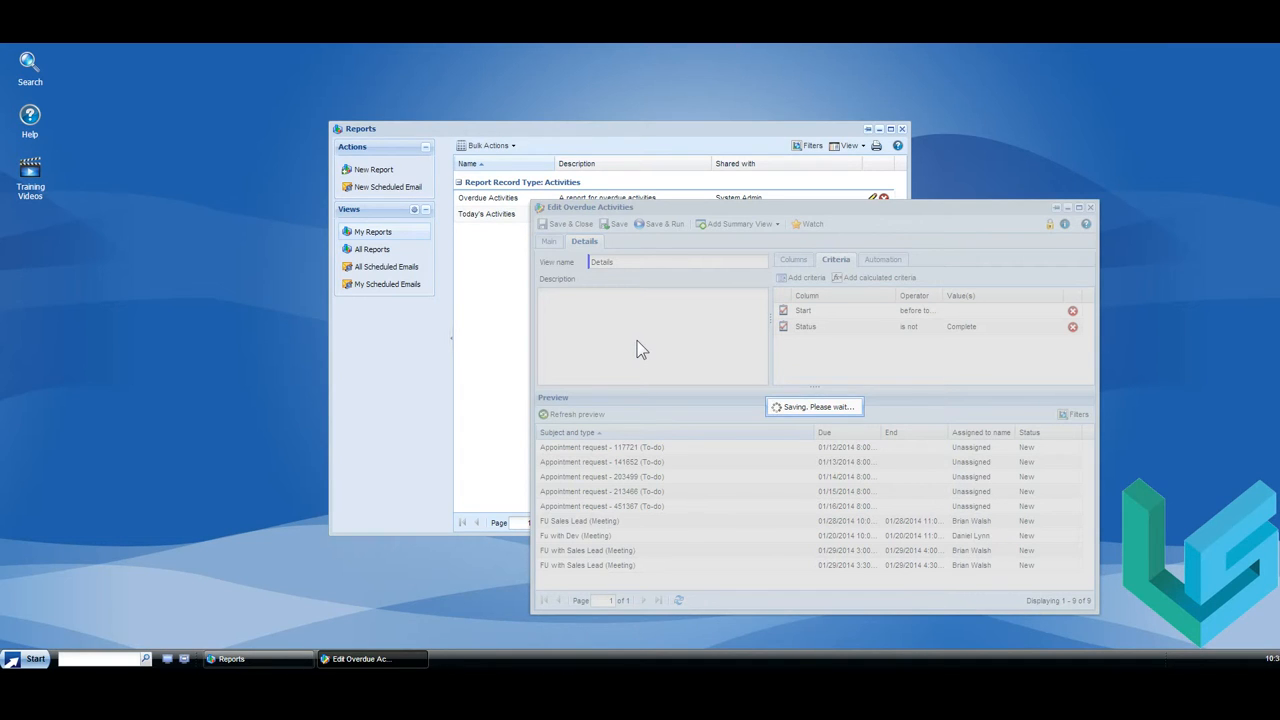
# Create another new report from an existing one, using Today's Activities as the source.
pyautogui.click(382, 171)
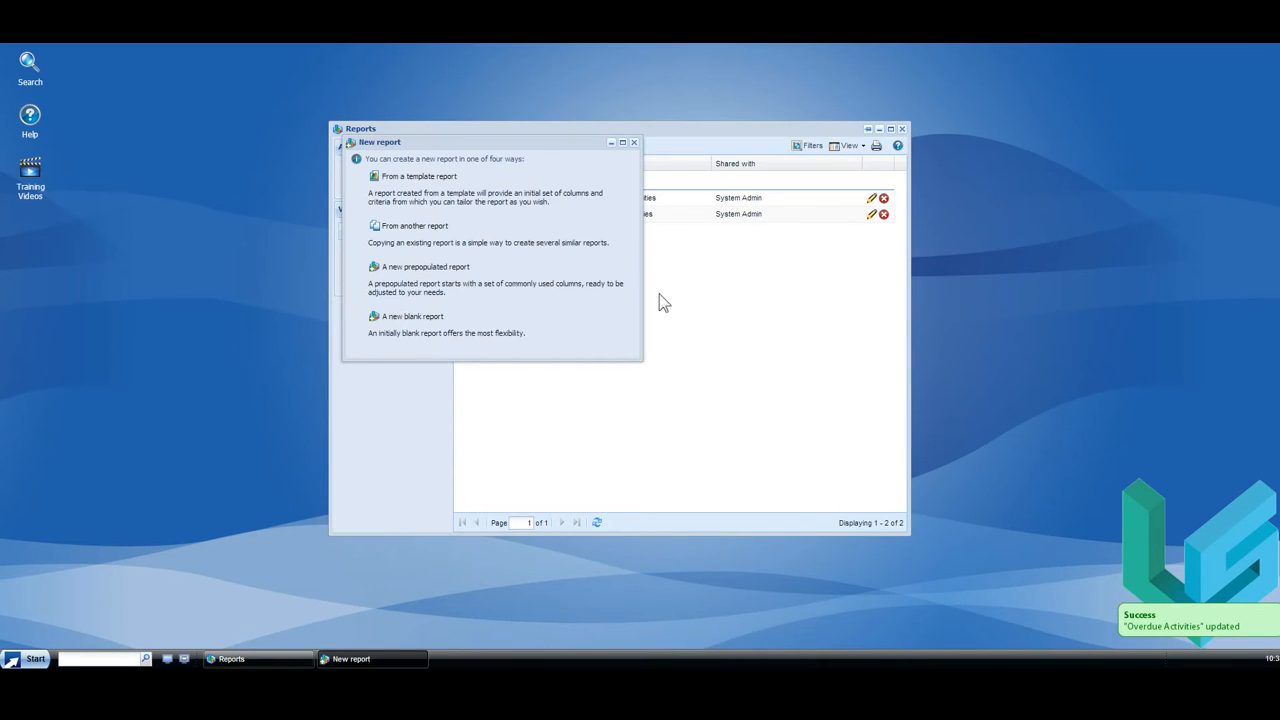
pyautogui.click(562, 234)
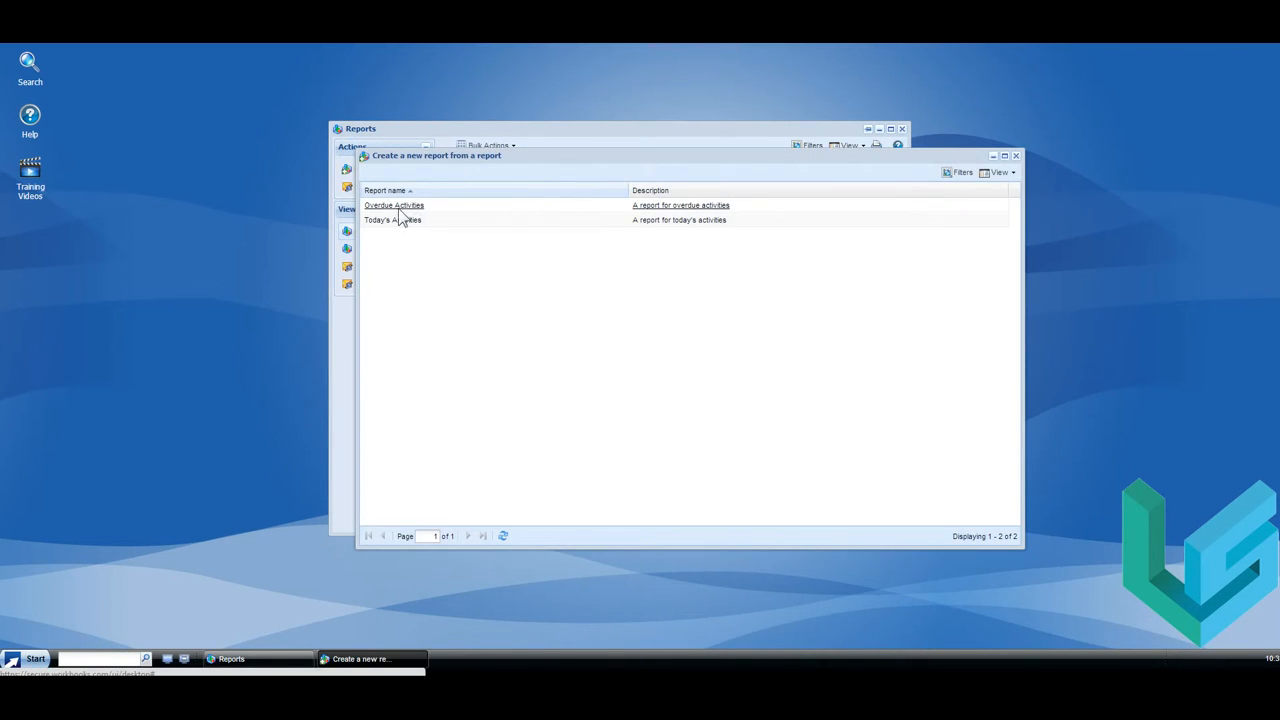
pyautogui.click(400, 222)
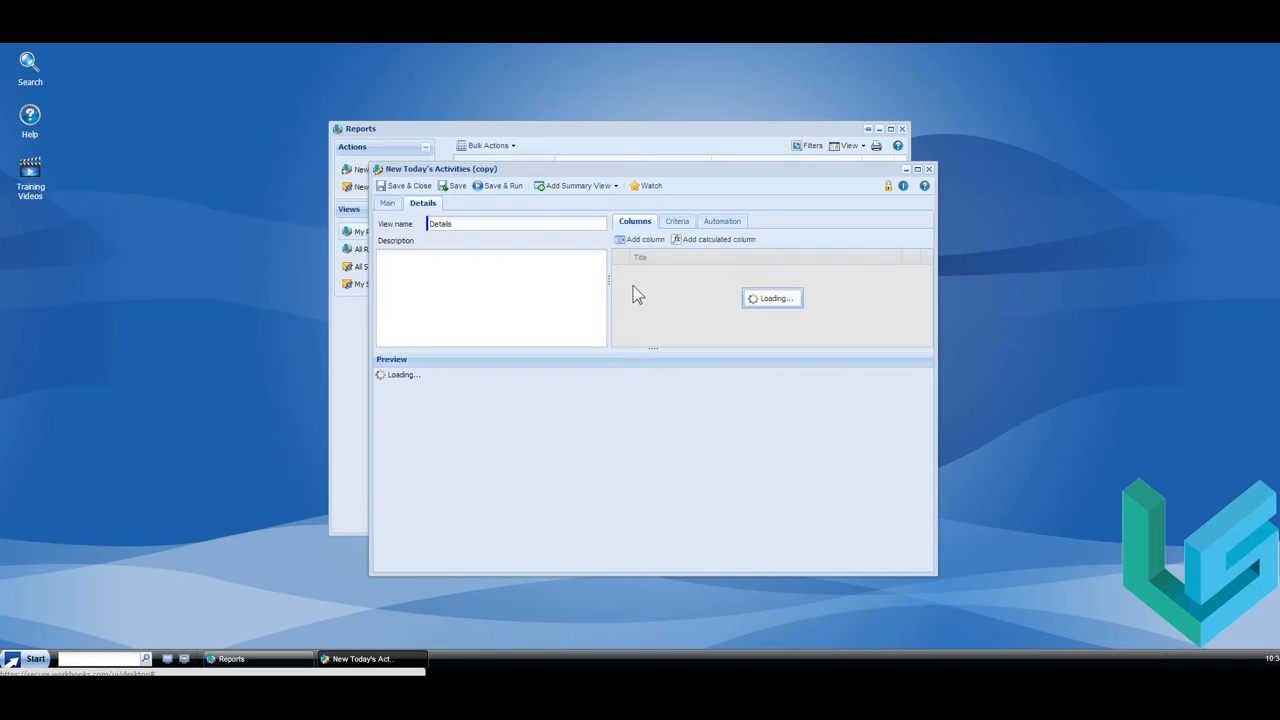
# Rename the new copy of the report to "Pending Activities" in its main settings.
pyautogui.click(388, 205)
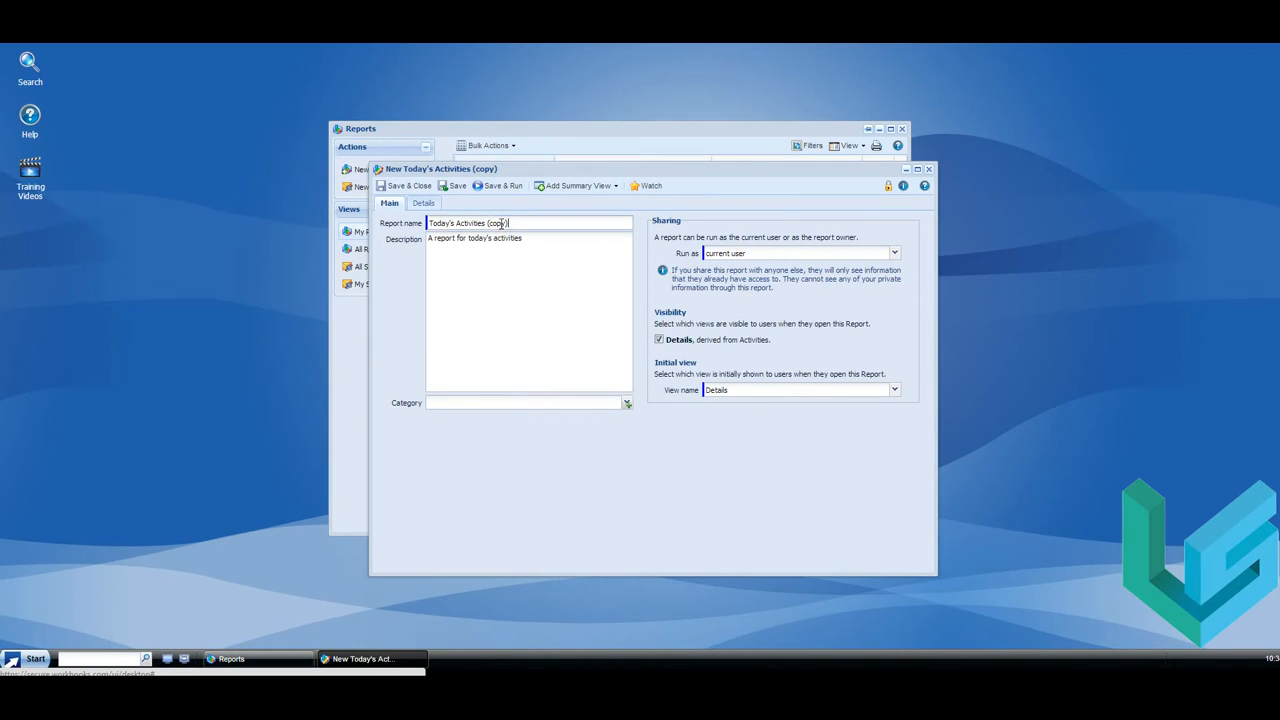
pyautogui.moveTo(508, 223); pyautogui.dragTo(429, 224)
pyautogui.press('BackSpace')
pyautogui.press('BackSpace')
pyautogui.press('Delete')
pyautogui.press('Delete')
pyautogui.press('Delete')
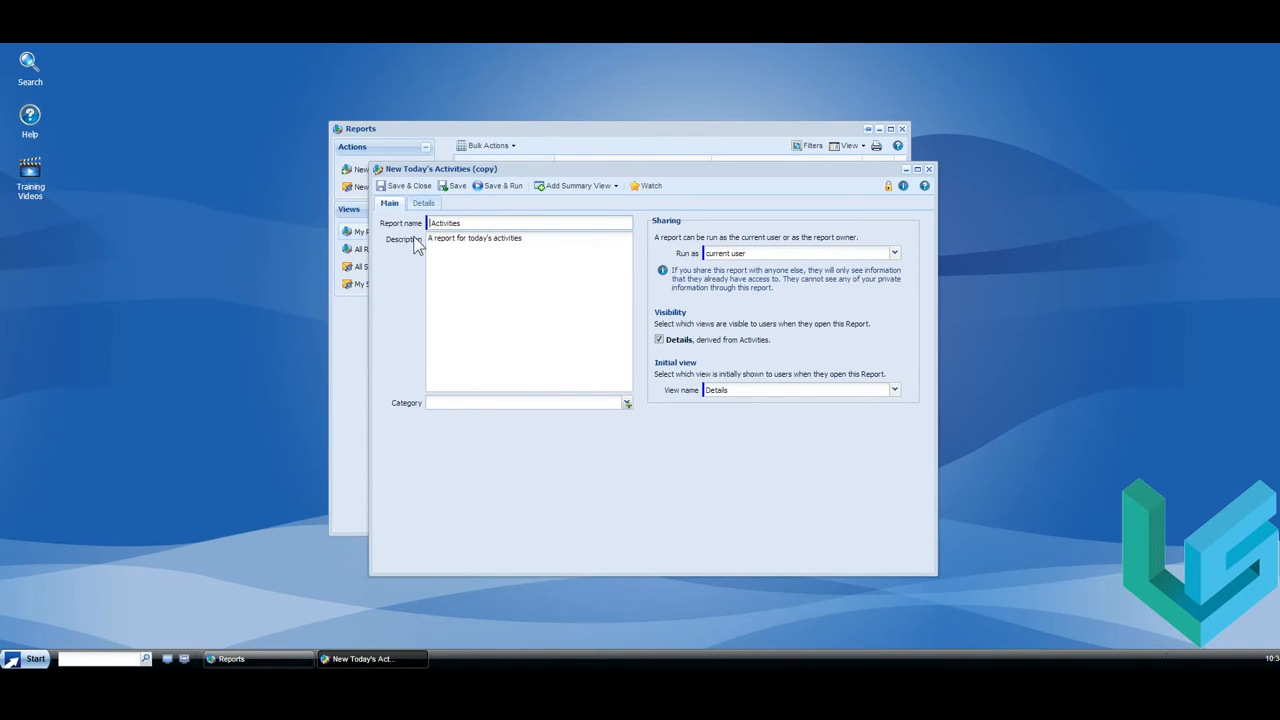
pyautogui.write('Ful')
pyautogui.press('BackSpace')
pyautogui.press('BackSpace')
pyautogui.press('BackSpace')
pyautogui.write('Pending')
# Change the report's description to "A report for pending activities" and save the report.
pyautogui.moveTo(490, 238); pyautogui.dragTo(469, 240)
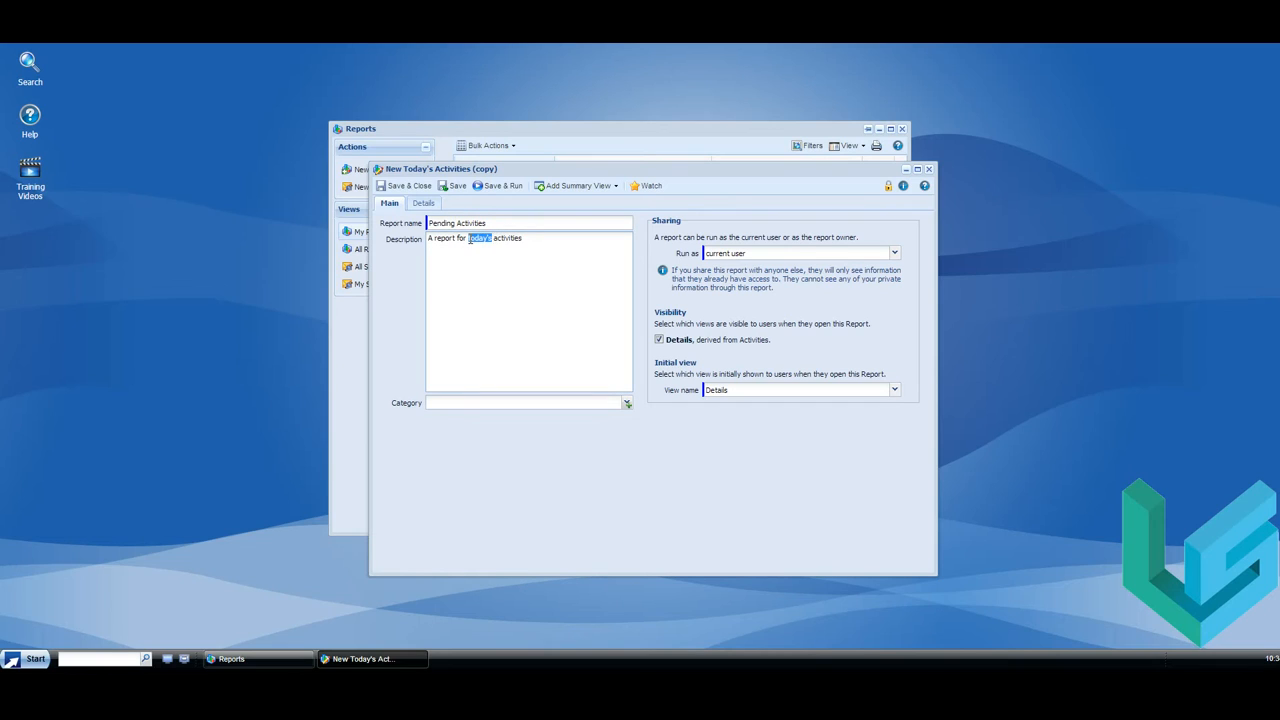
pyautogui.write('pending')
pyautogui.click(445, 192)
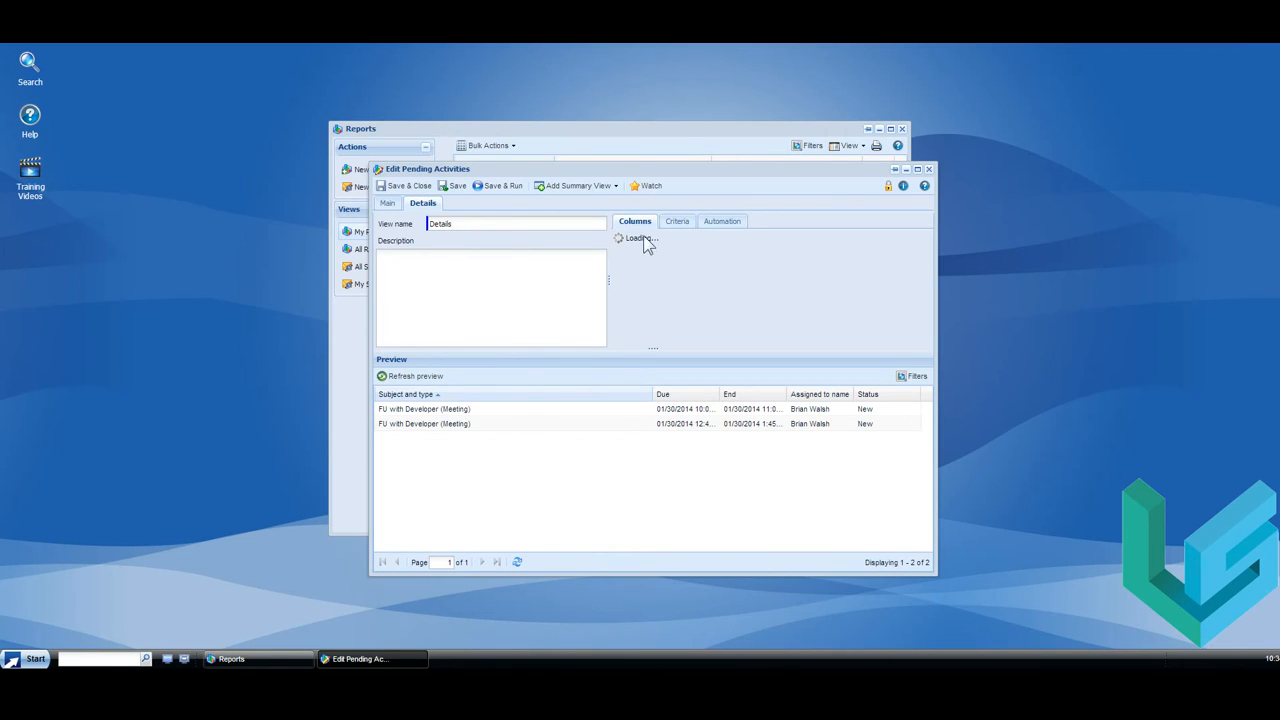
# Set the Due criterion's operator to "after today" in the Pending Activities Details view, and refresh the preview.
pyautogui.moveTo(676, 172); pyautogui.dragTo(692, 155)
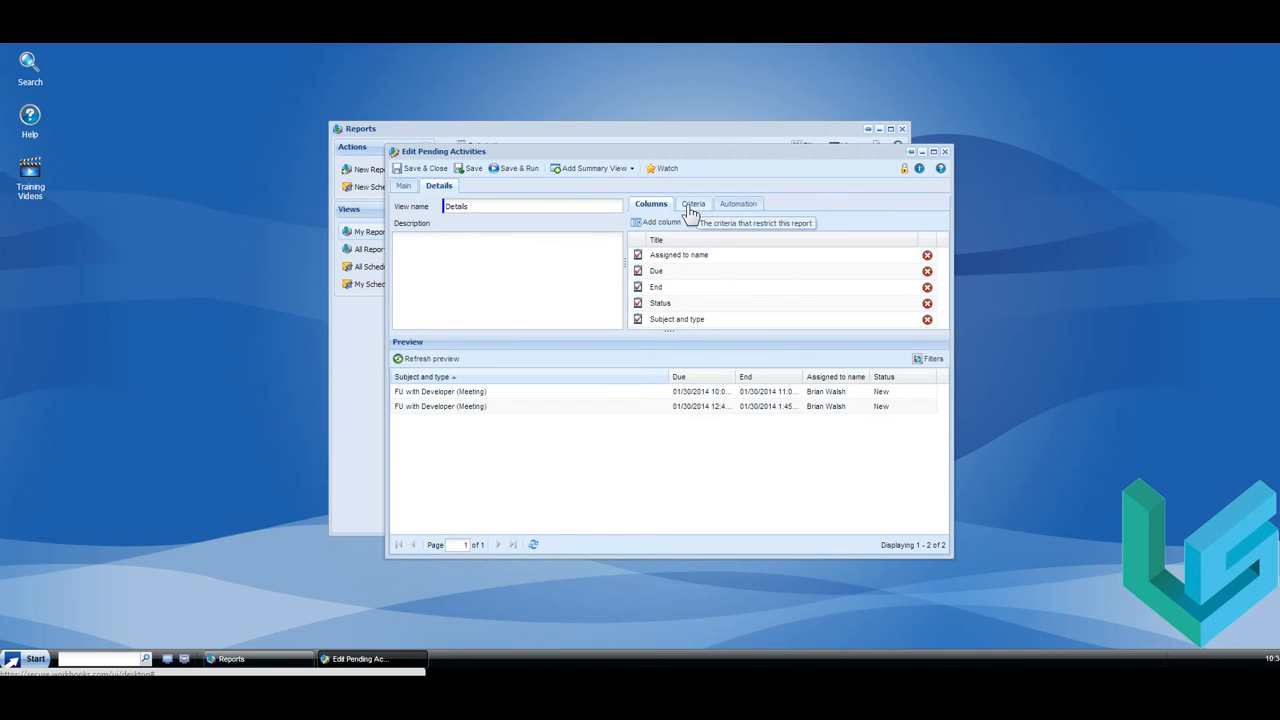
pyautogui.click(690, 207)
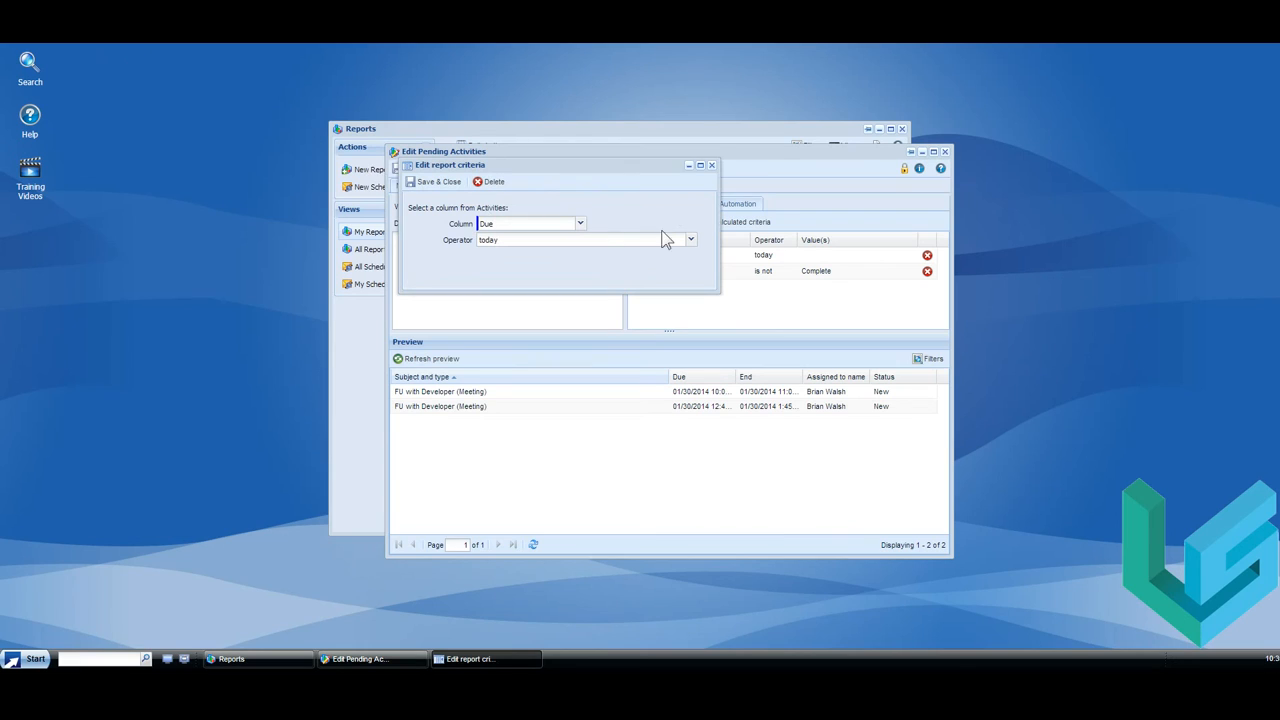
pyautogui.click(689, 240)
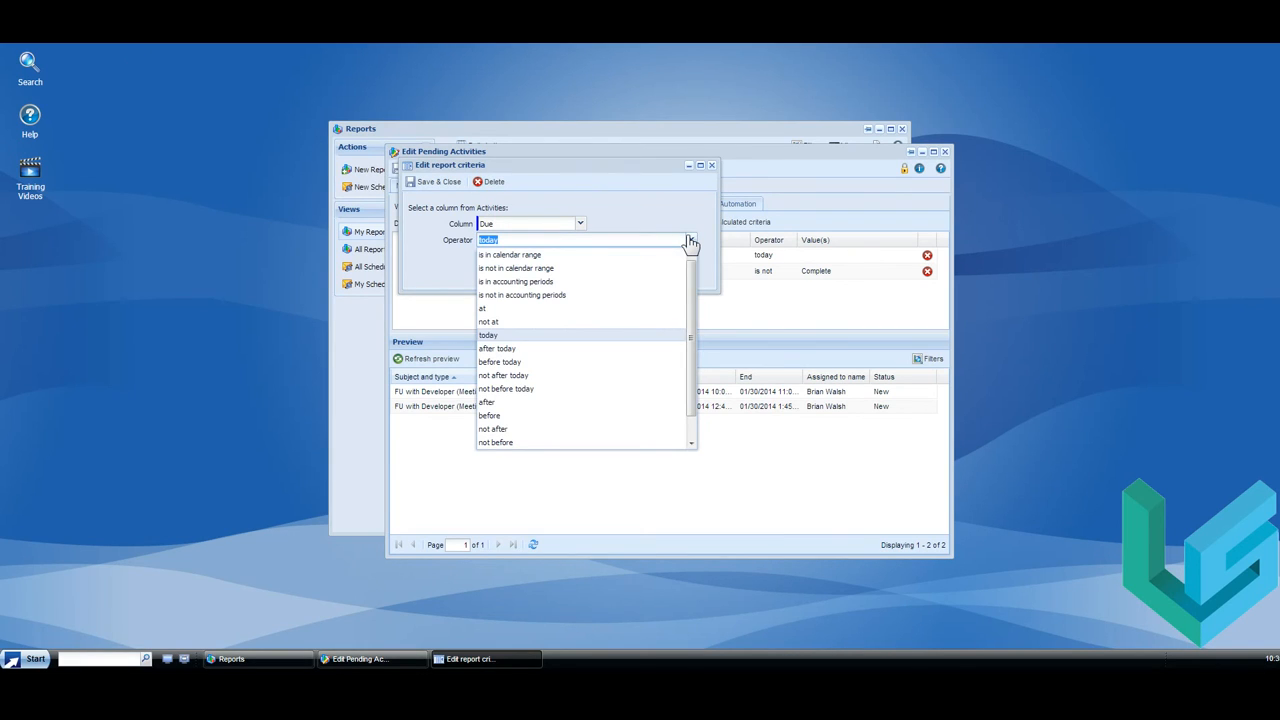
pyautogui.click(582, 349)
pyautogui.click(425, 181)
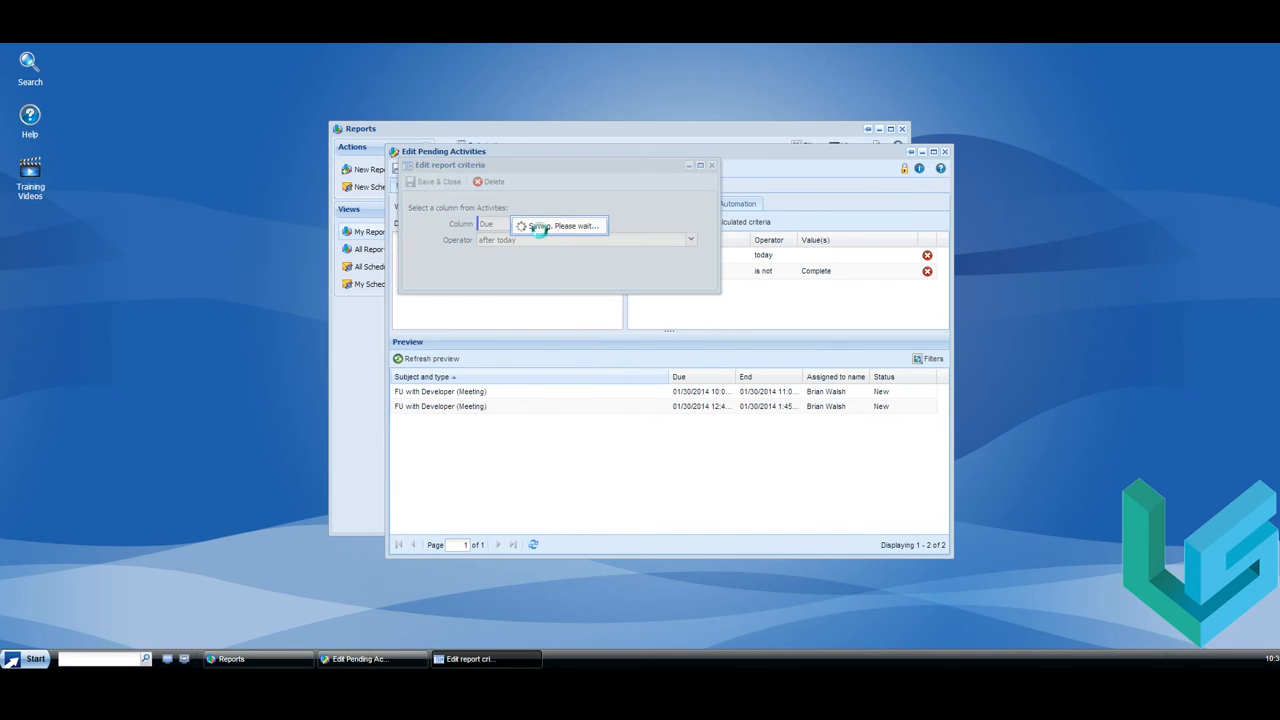
pyautogui.click(434, 362)
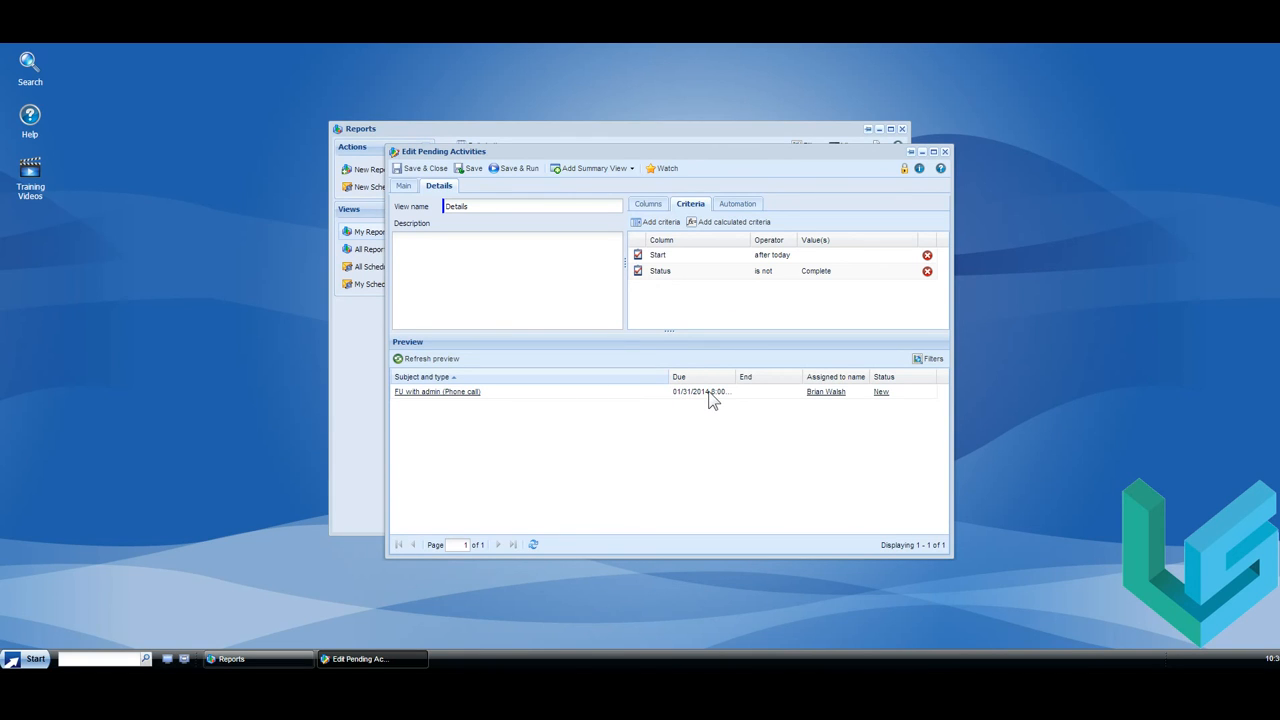
# Save and run the Pending Activities report, then close its results and the report editor.
pyautogui.click(517, 172)
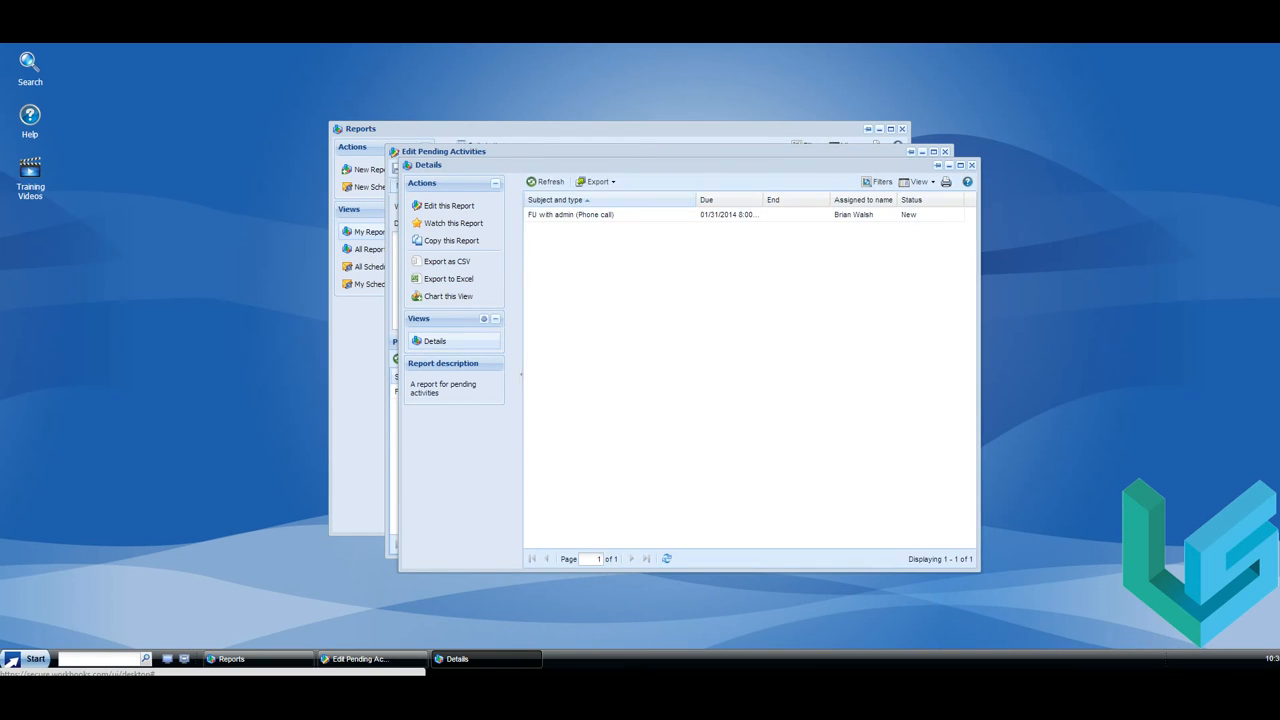
pyautogui.click(971, 166)
pyautogui.click(944, 152)
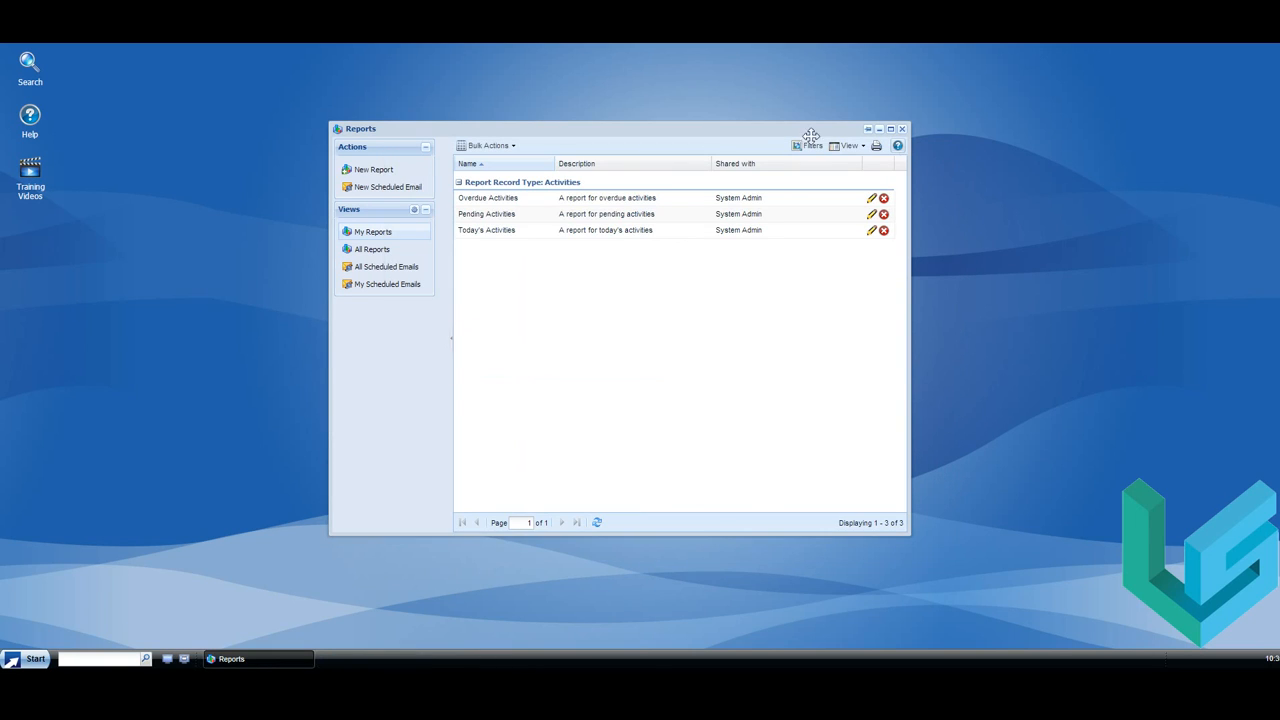
pyautogui.moveTo(594, 123); pyautogui.dragTo(683, 137)
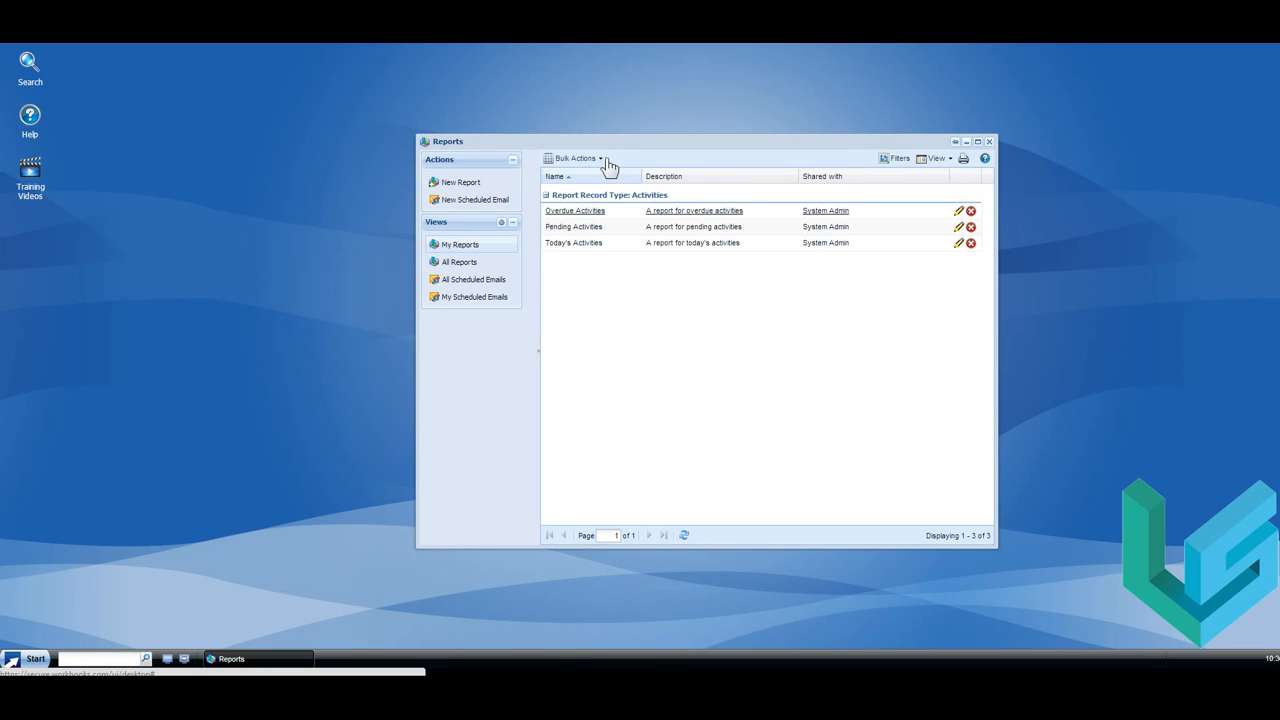
pyautogui.moveTo(614, 143); pyautogui.dragTo(624, 131)
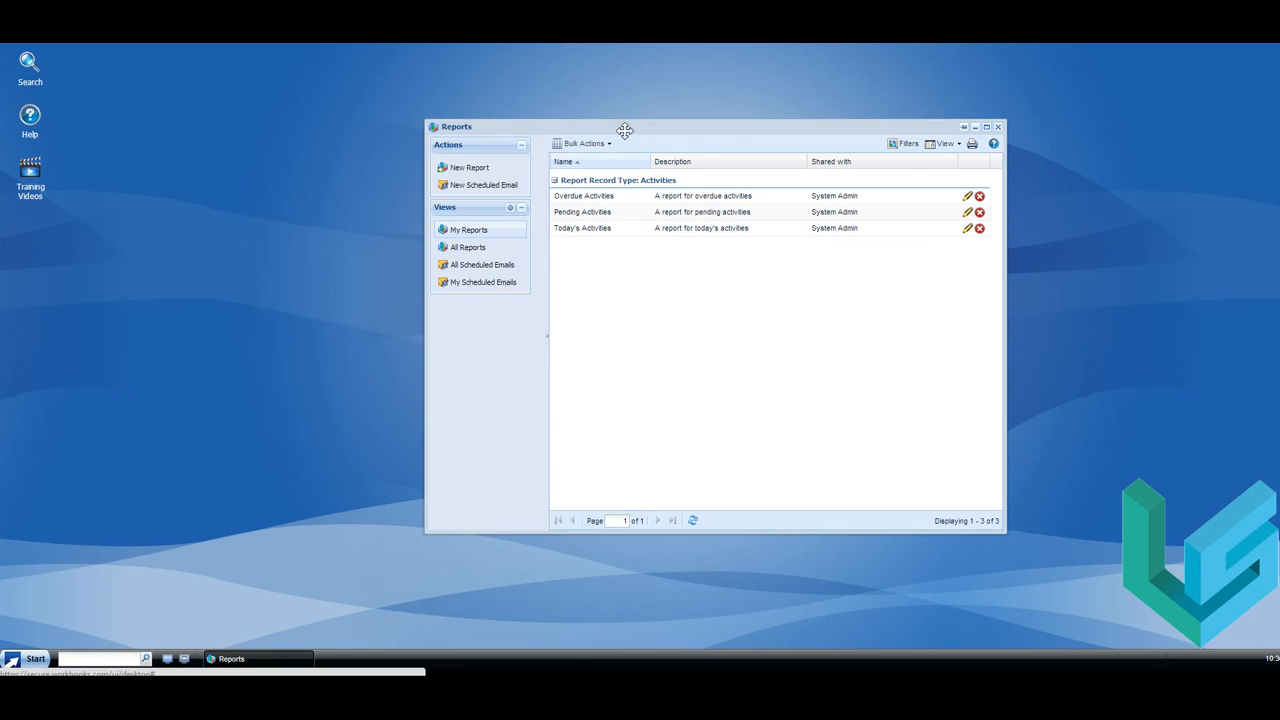